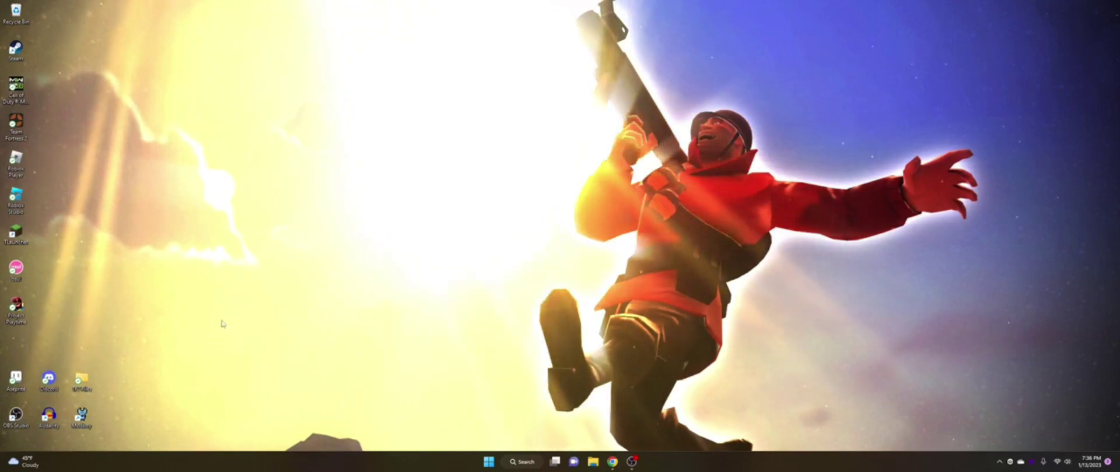
Launch Steam and open the Team Fortress 2 page in the library.
{"action": "key", "text": "super"}
{"action": "type", "text": "steam"}
{"action": "key", "text": "Return"}
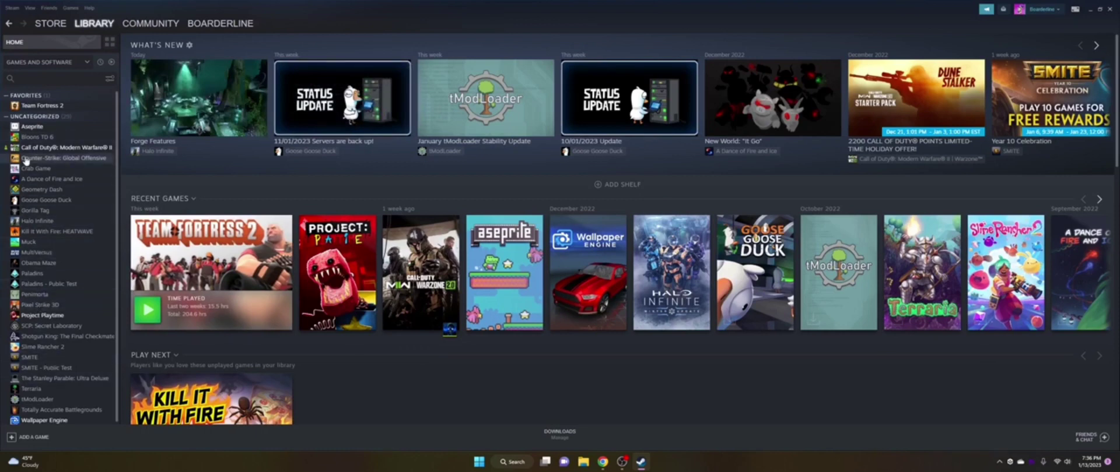
{"action": "left_click", "coordinate": [42, 106]}
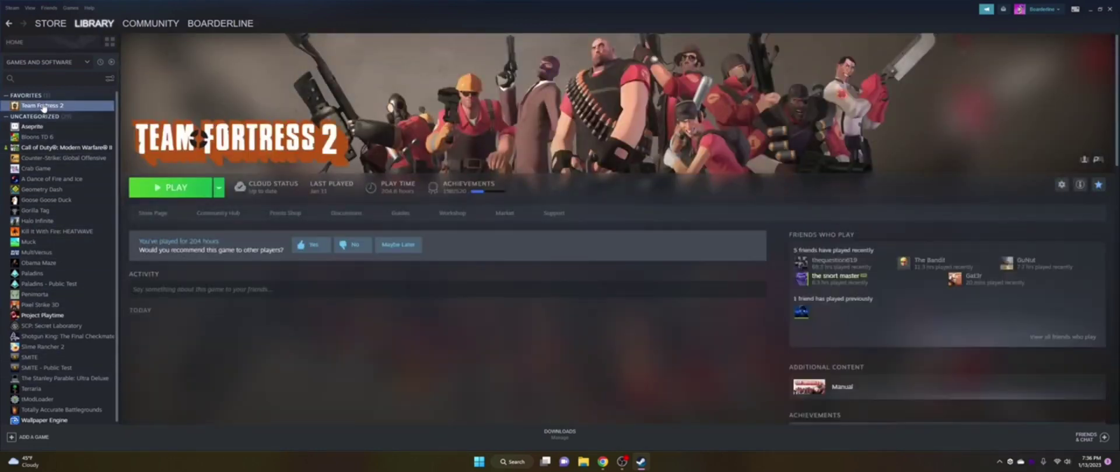
Browse the local files of Team Fortress 2 to open its installation folder.
{"action": "right_click", "coordinate": [43, 107]}
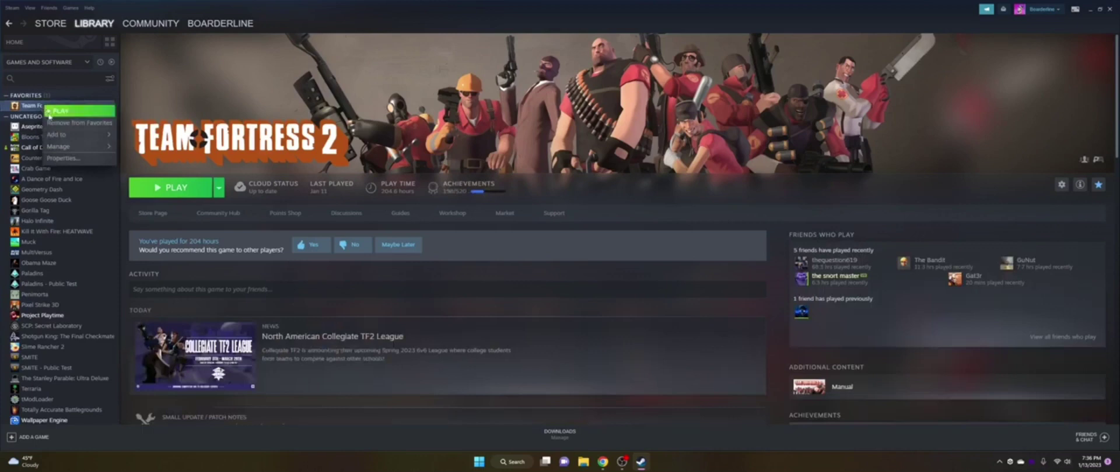
{"action": "mouse_move", "coordinate": [96, 152]}
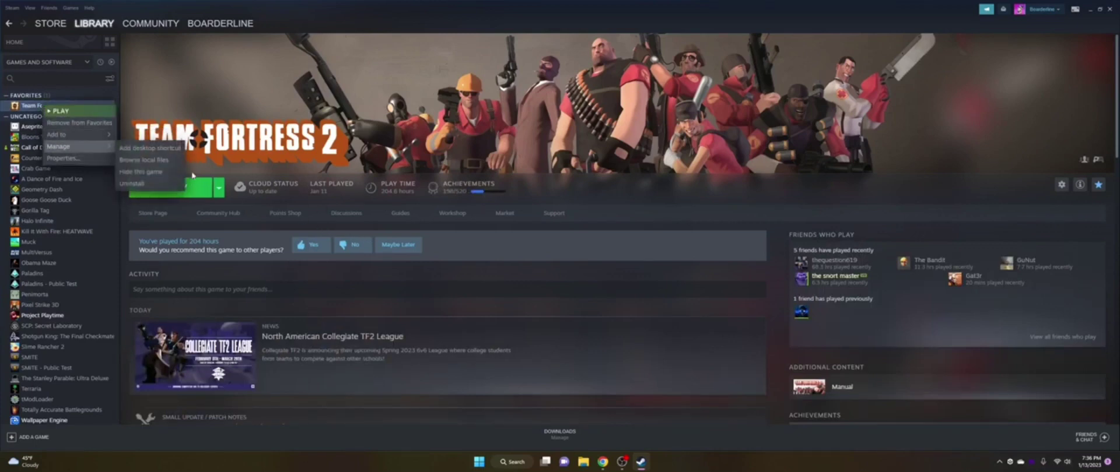
{"action": "left_click", "coordinate": [221, 187]}
{"action": "left_click", "coordinate": [220, 188]}
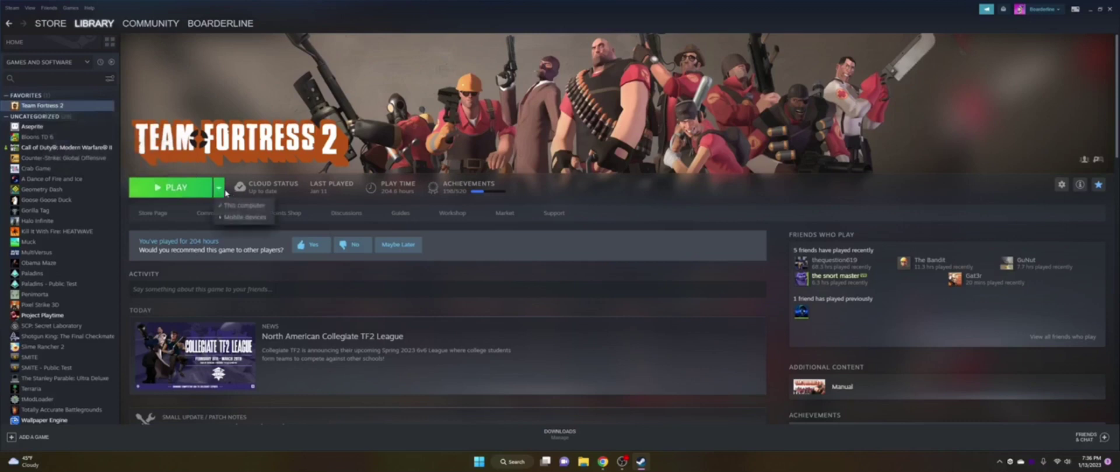
{"action": "left_click", "coordinate": [226, 193]}
{"action": "right_click", "coordinate": [66, 107]}
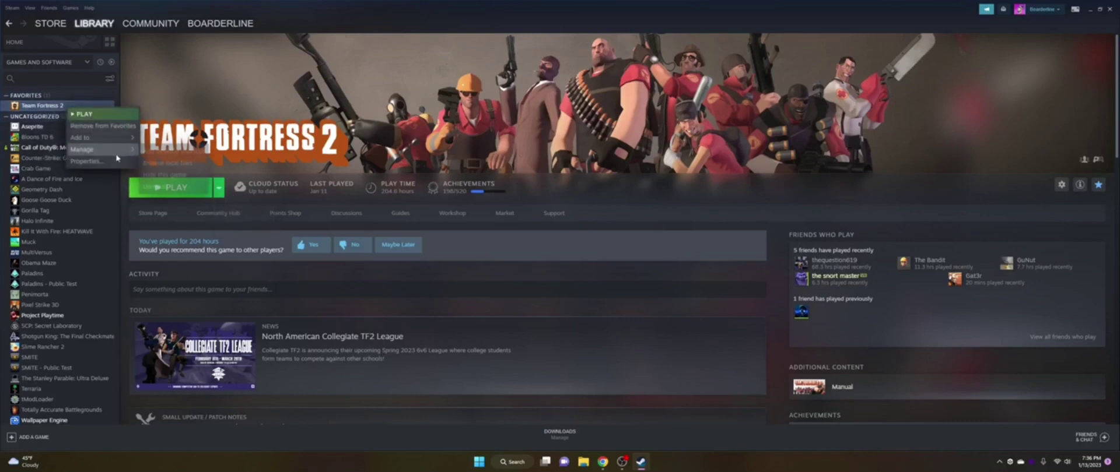
{"action": "left_click", "coordinate": [174, 164]}
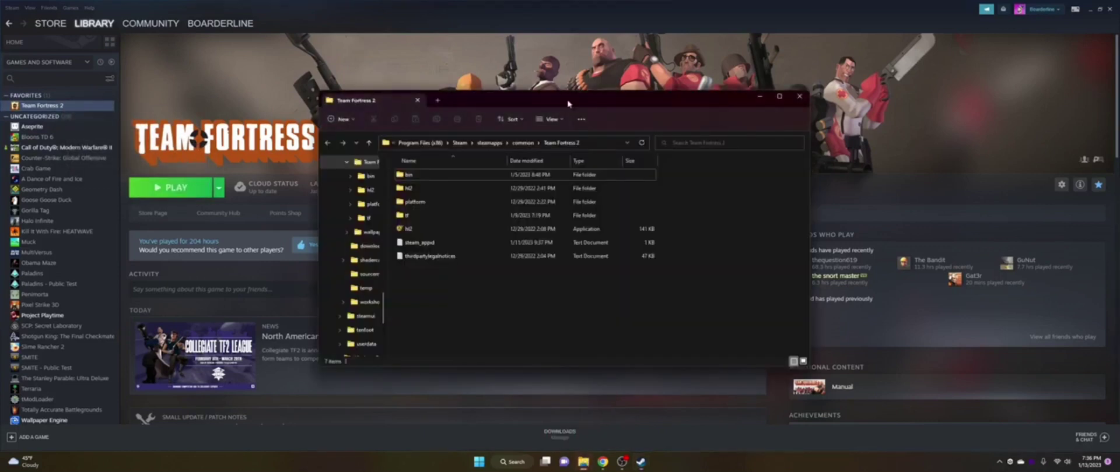
Open the ui folder at tf > custom > menumusic > sound inside the Team Fortress 2 folder.
{"action": "left_click", "coordinate": [461, 216]}
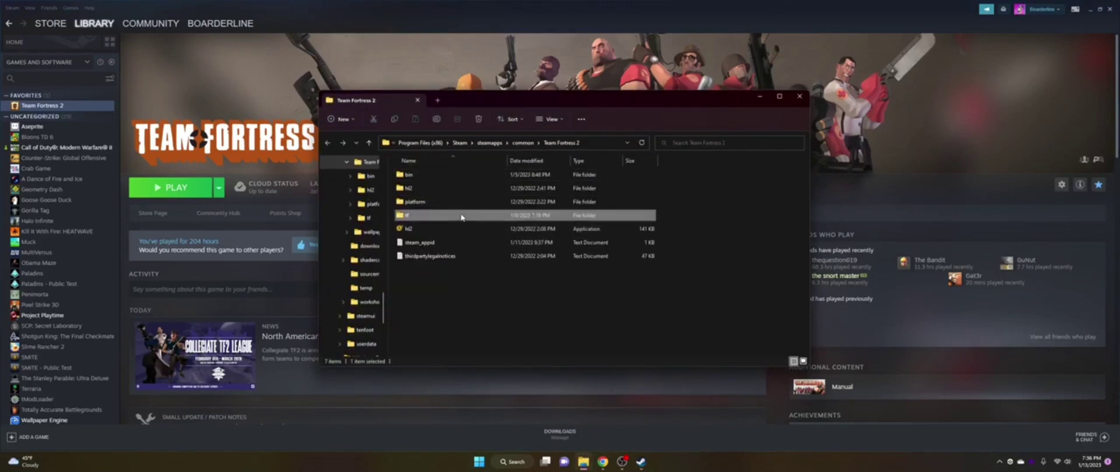
{"action": "double_click", "coordinate": [461, 217]}
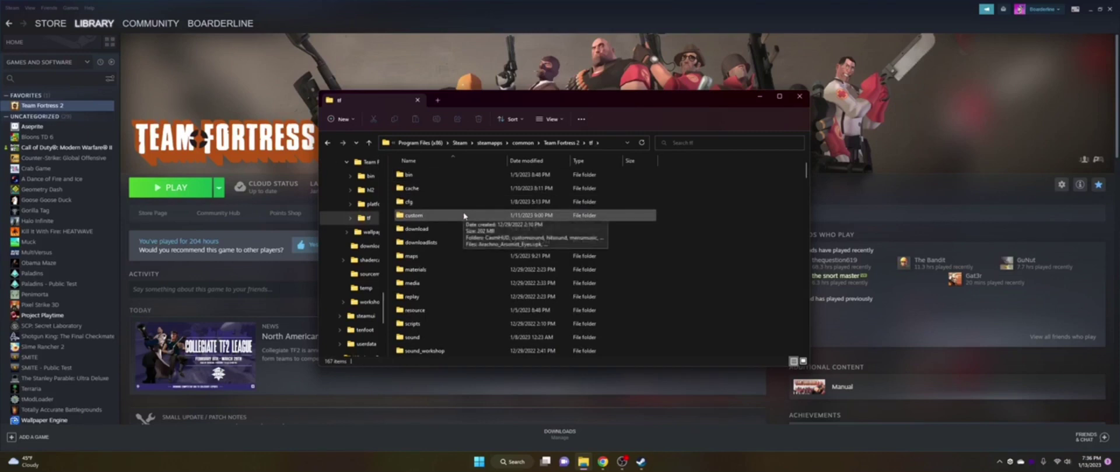
{"action": "double_click", "coordinate": [433, 216]}
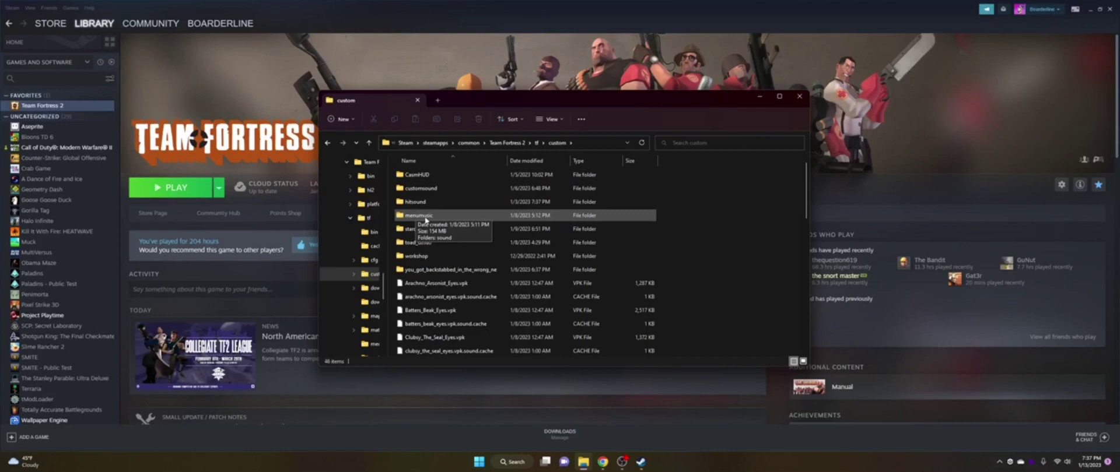
{"action": "double_click", "coordinate": [419, 216]}
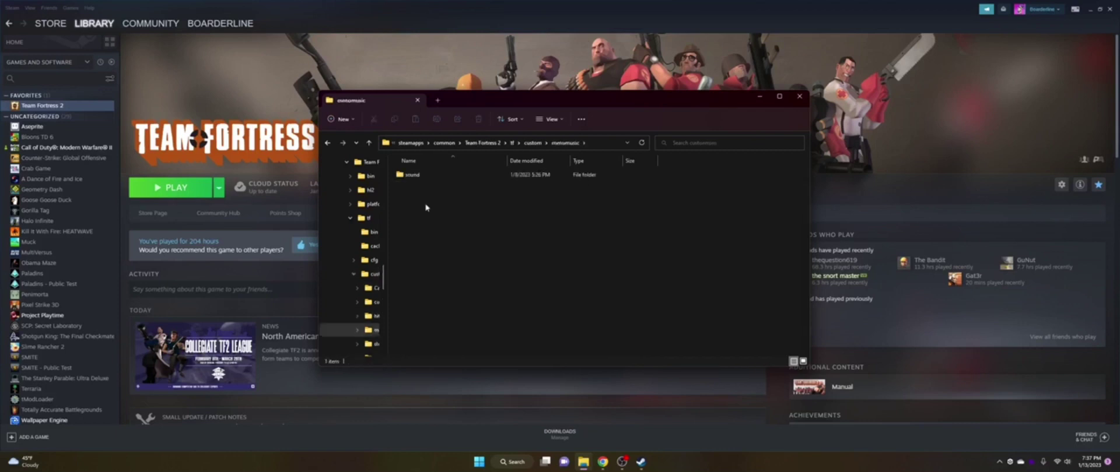
{"action": "left_click", "coordinate": [422, 177]}
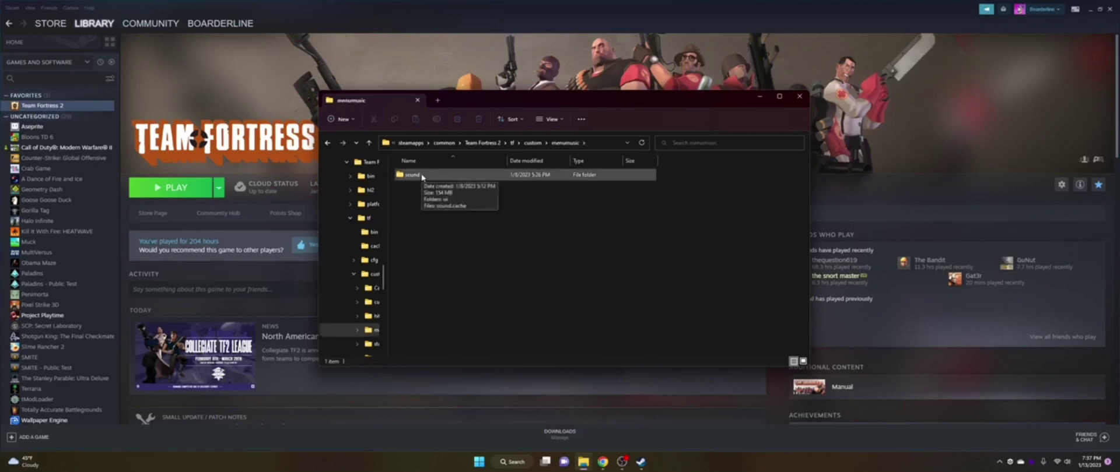
{"action": "double_click", "coordinate": [422, 177]}
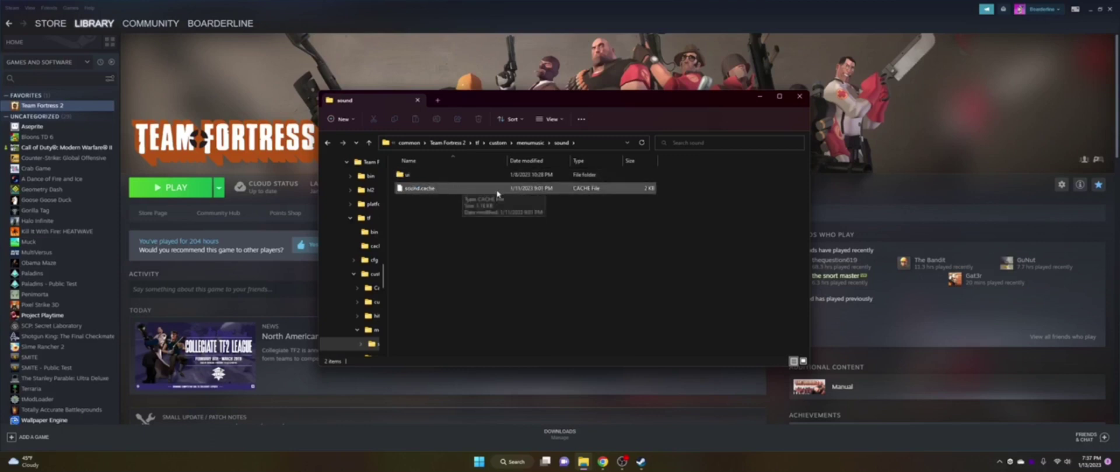
{"action": "double_click", "coordinate": [437, 178]}
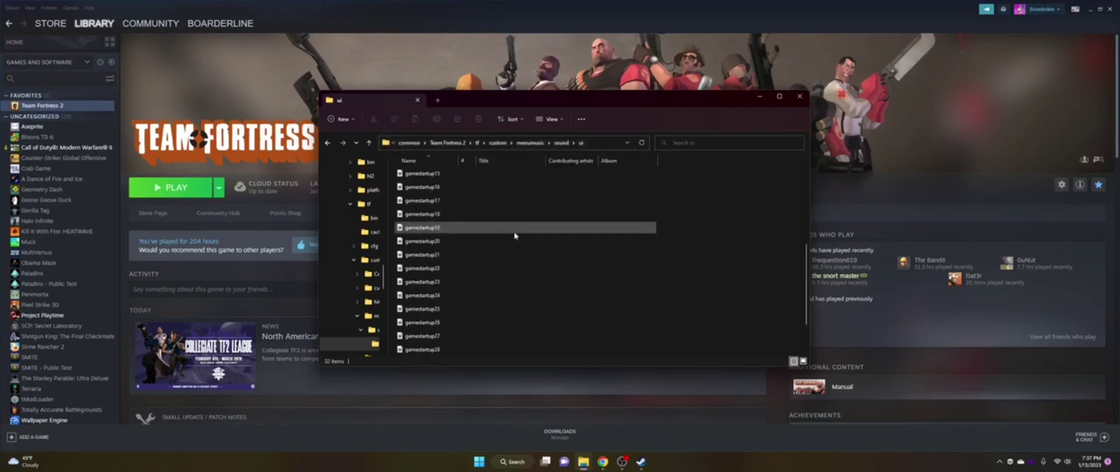
Play gamestartup32, the last numbered track in the ui folder, close the player and delete that file.
{"action": "scroll", "coordinate": [435, 349], "scroll_direction": "down", "scroll_amount": 2}
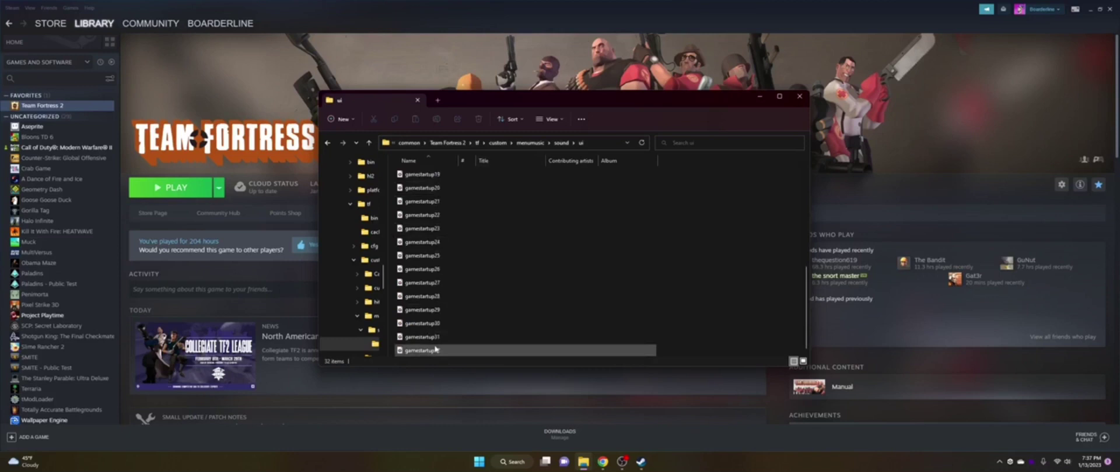
{"action": "scroll", "coordinate": [444, 335], "scroll_direction": "up", "scroll_amount": 6}
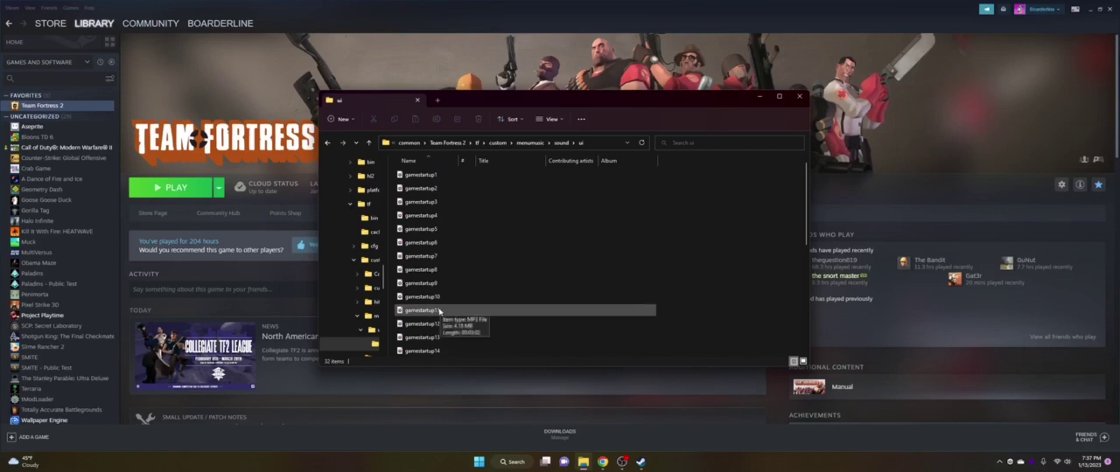
{"action": "scroll", "coordinate": [432, 312], "scroll_direction": "down", "scroll_amount": 6}
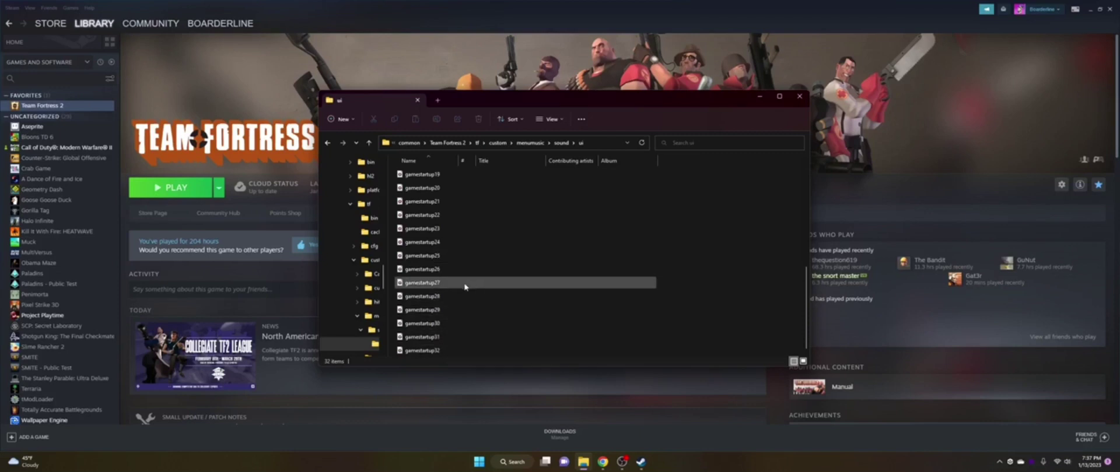
{"action": "double_click", "coordinate": [455, 215]}
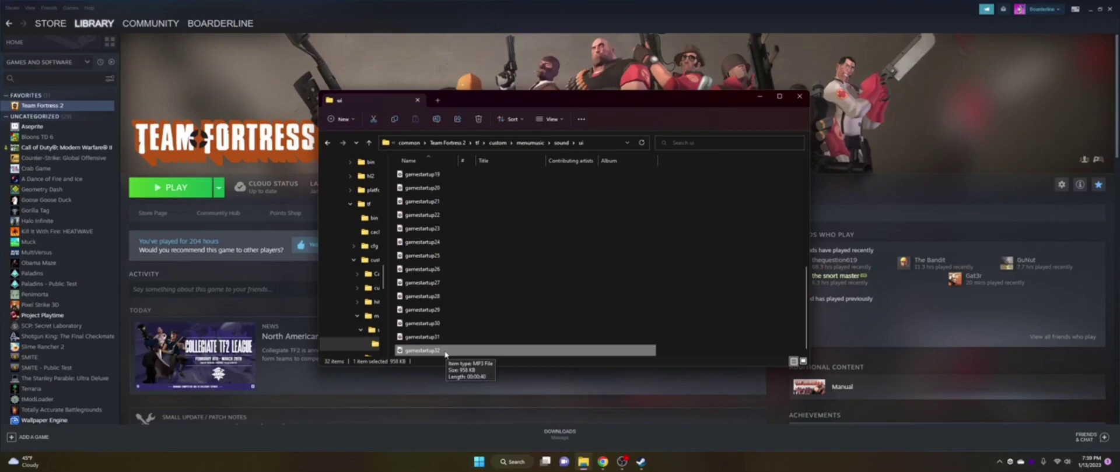
{"action": "double_click", "coordinate": [446, 351]}
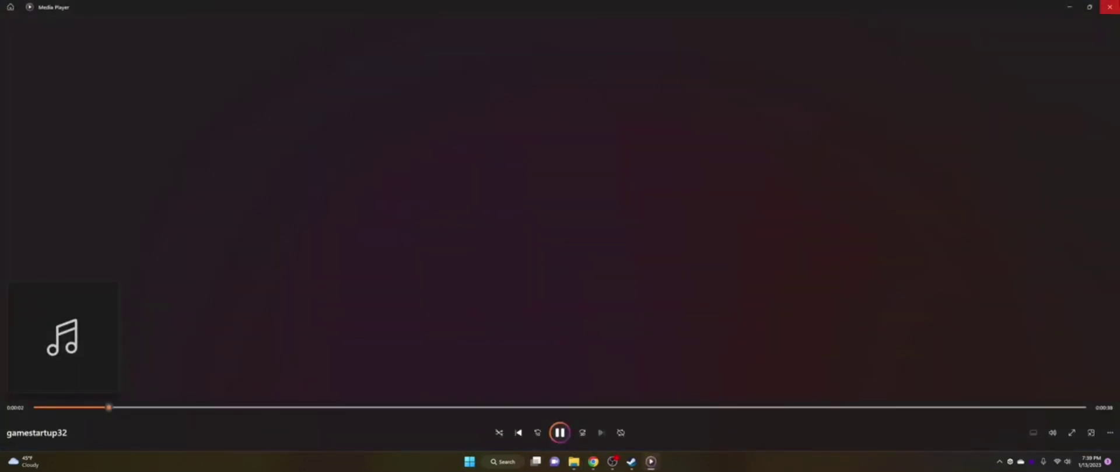
{"action": "left_click", "coordinate": [1109, 7]}
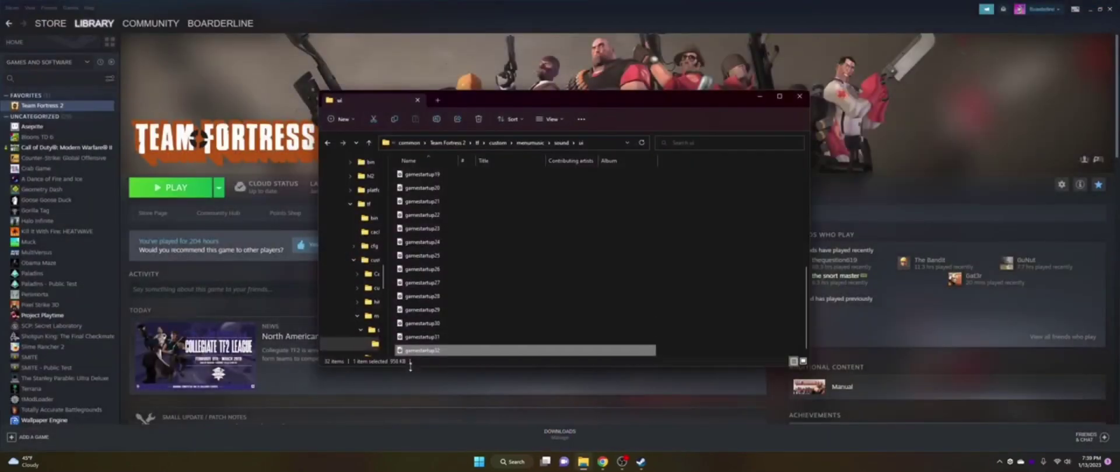
{"action": "right_click", "coordinate": [427, 352]}
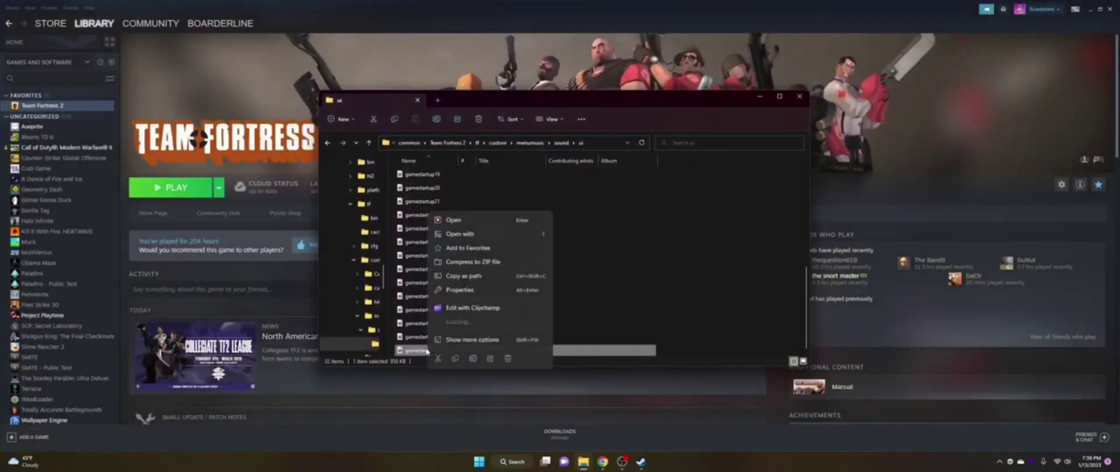
{"action": "left_click", "coordinate": [507, 359]}
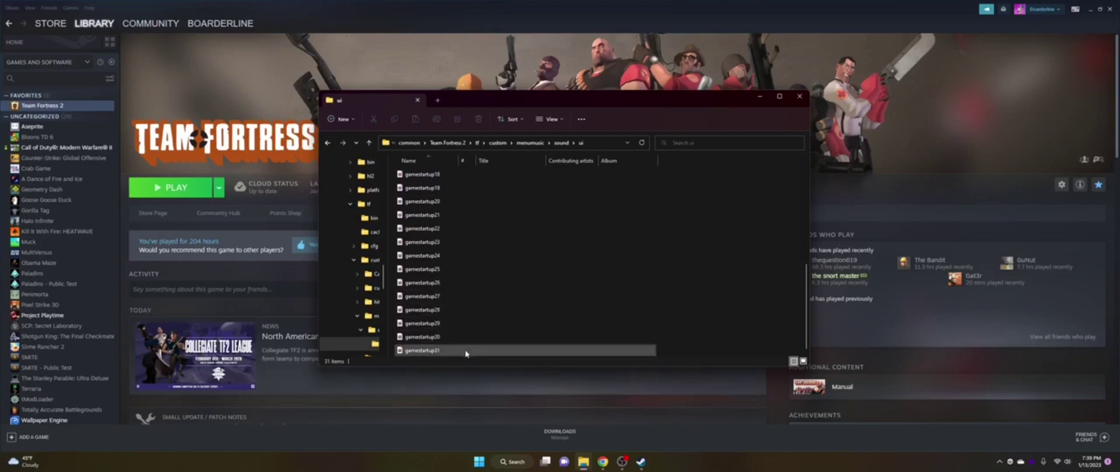
Switch to Chrome, pause the "meet the polka final" YouTube video and copy its share link.
{"action": "mouse_move", "coordinate": [585, 464]}
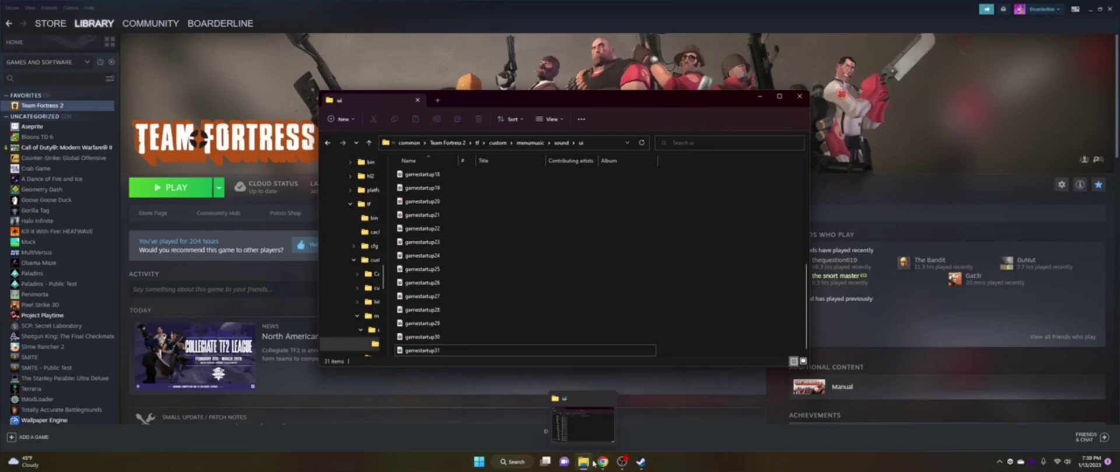
{"action": "left_click", "coordinate": [610, 462]}
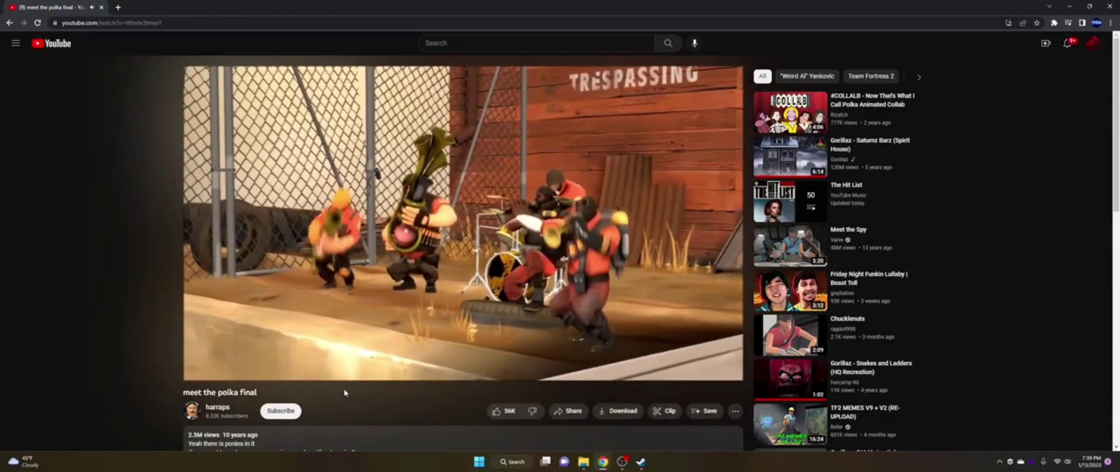
{"action": "left_click", "coordinate": [407, 252]}
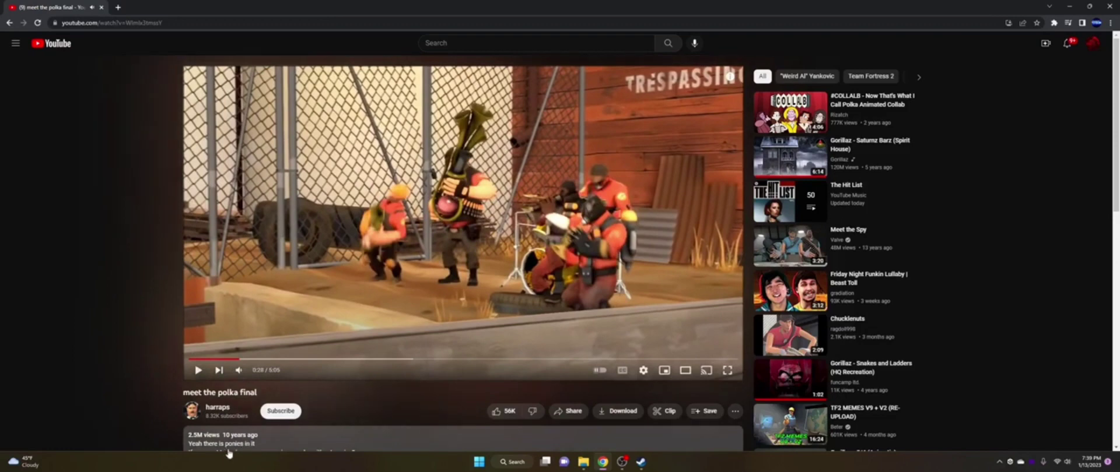
{"action": "left_click", "coordinate": [573, 410]}
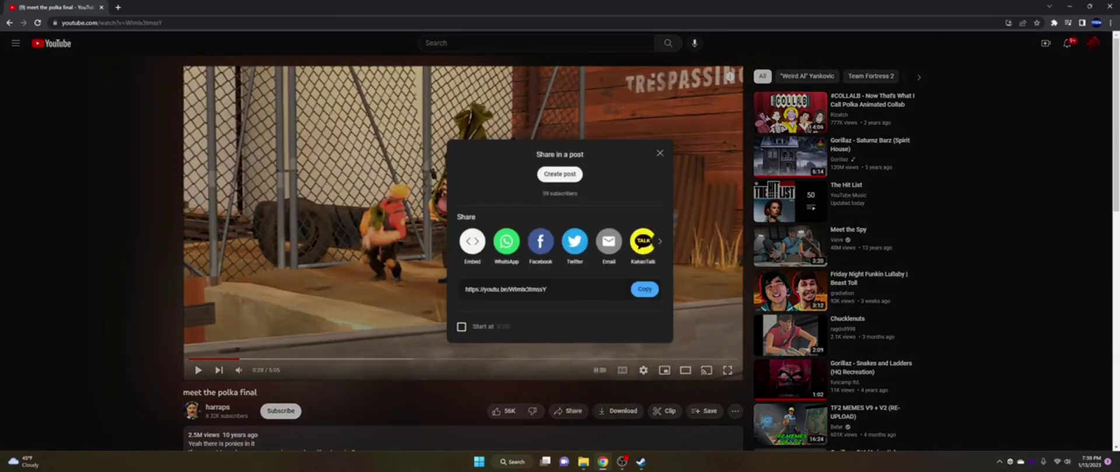
{"action": "left_click", "coordinate": [644, 289]}
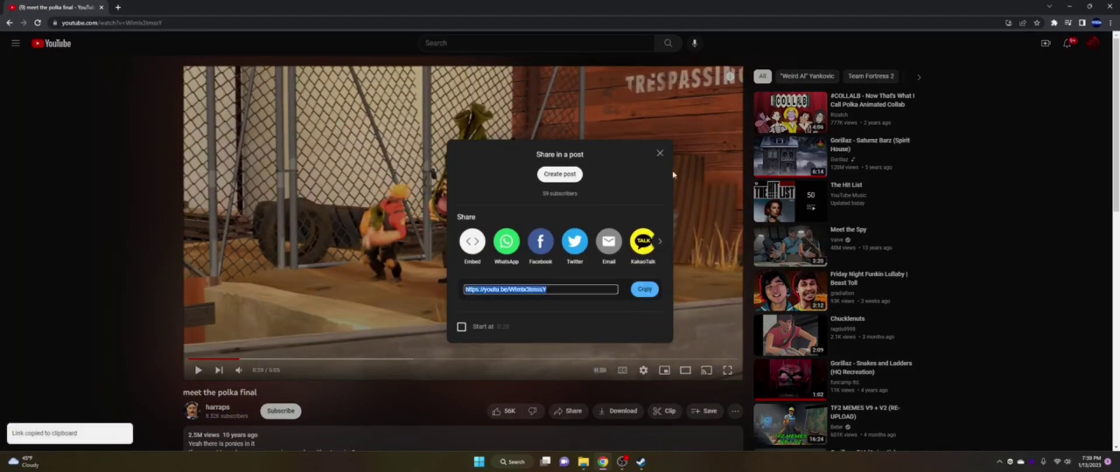
{"action": "left_click", "coordinate": [660, 152]}
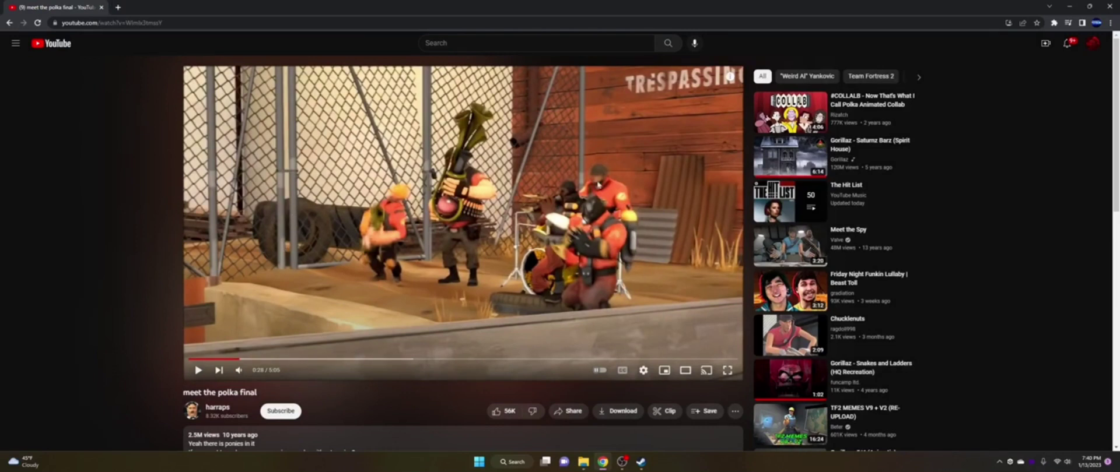
Open y2mate.is in a new browser tab and go to its YouTube to MP3 converter.
{"action": "left_click", "coordinate": [117, 7]}
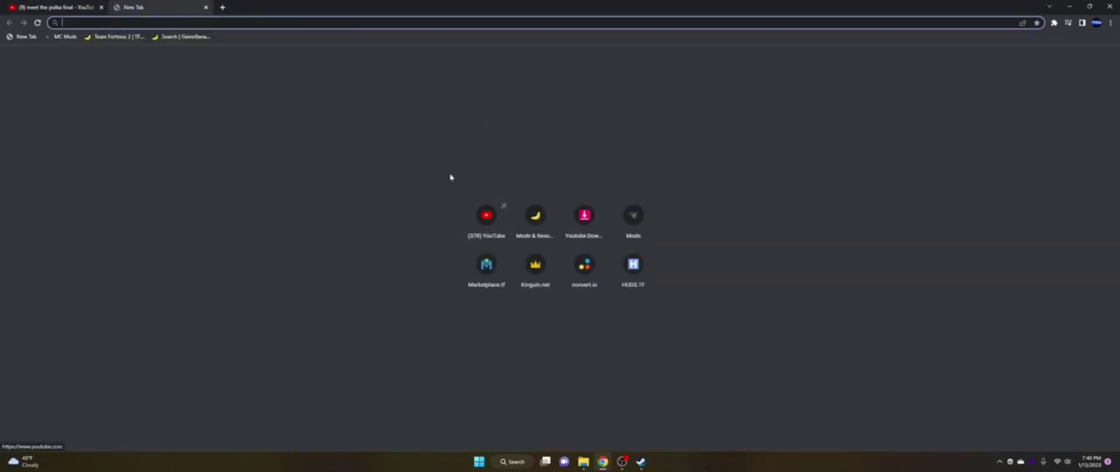
{"action": "type", "text": "y2"}
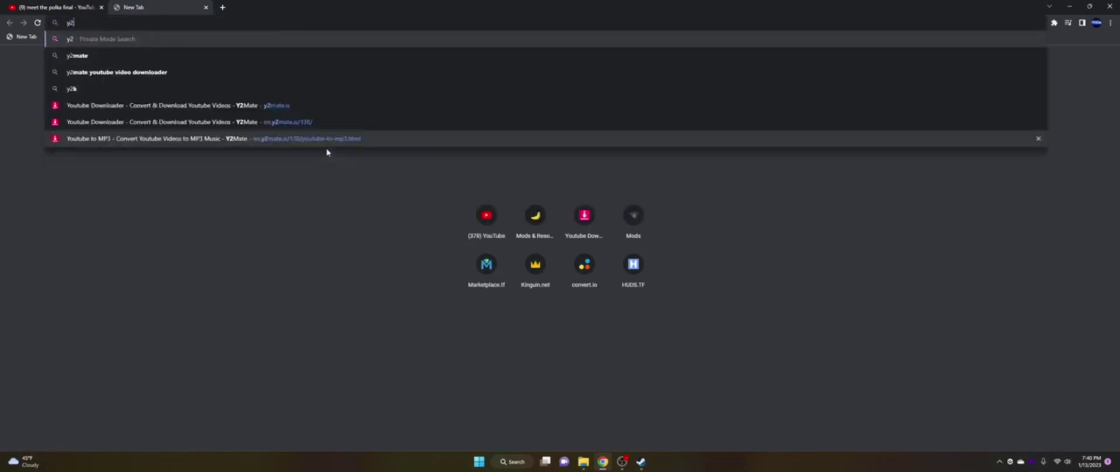
{"action": "type", "text": "mate"}
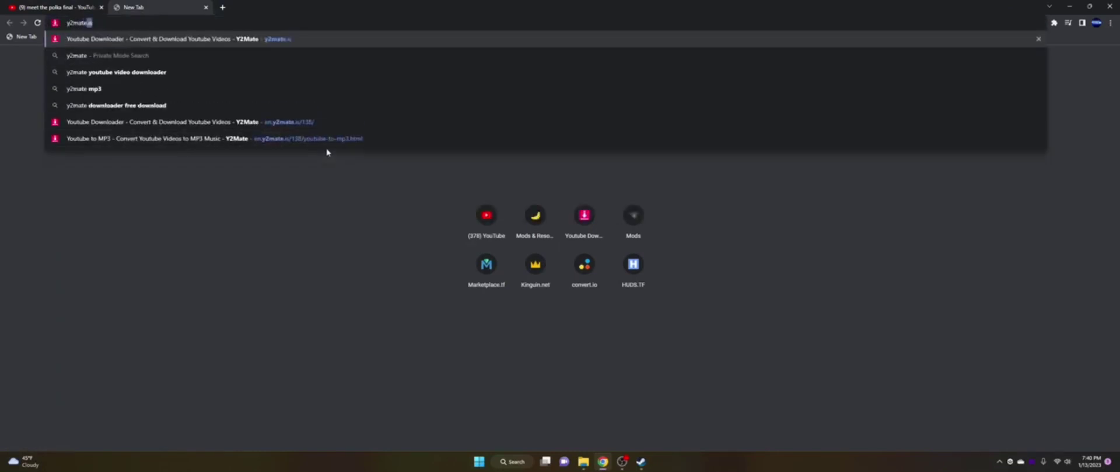
{"action": "type", "text": "is"}
{"action": "key", "text": "Return"}
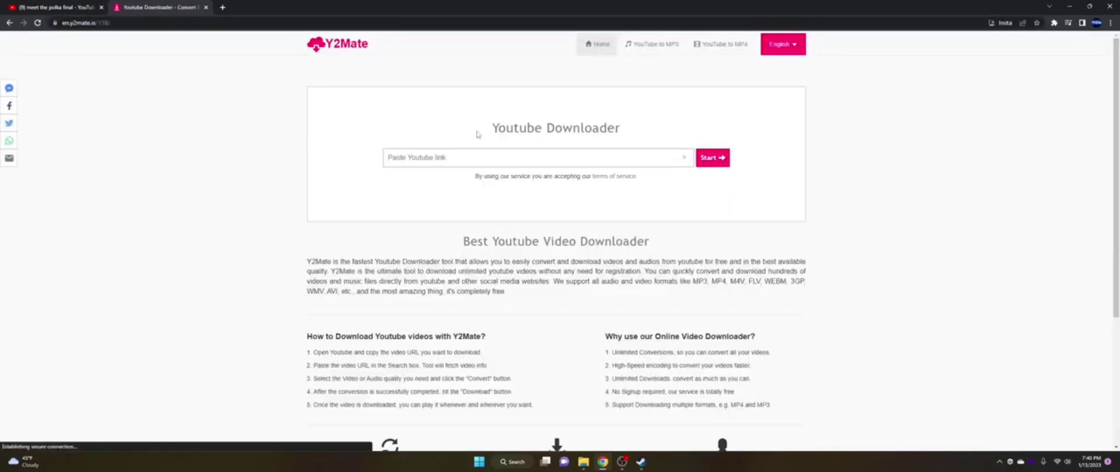
{"action": "left_click", "coordinate": [647, 46]}
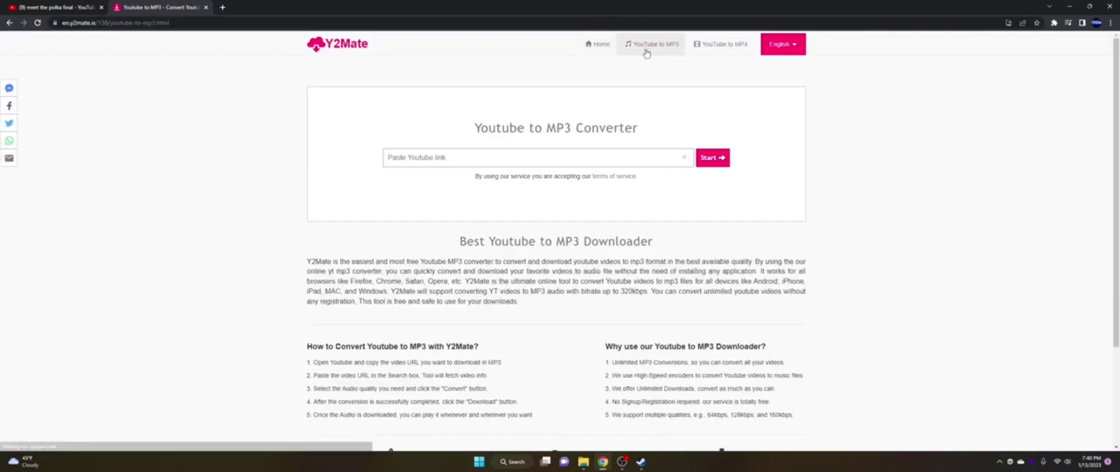
Paste the copied video link into the YouTube to MP3 converter's link field.
{"action": "right_click", "coordinate": [420, 156]}
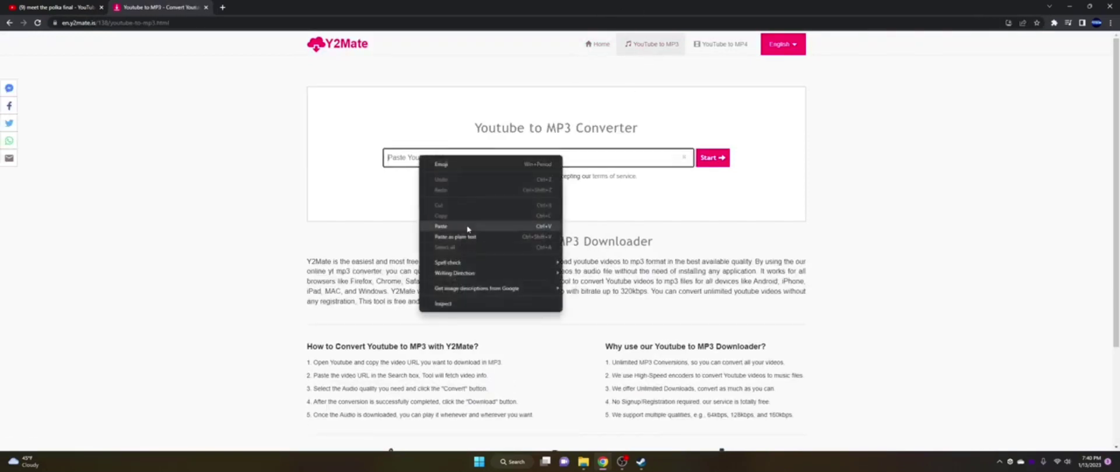
{"action": "left_click", "coordinate": [466, 228]}
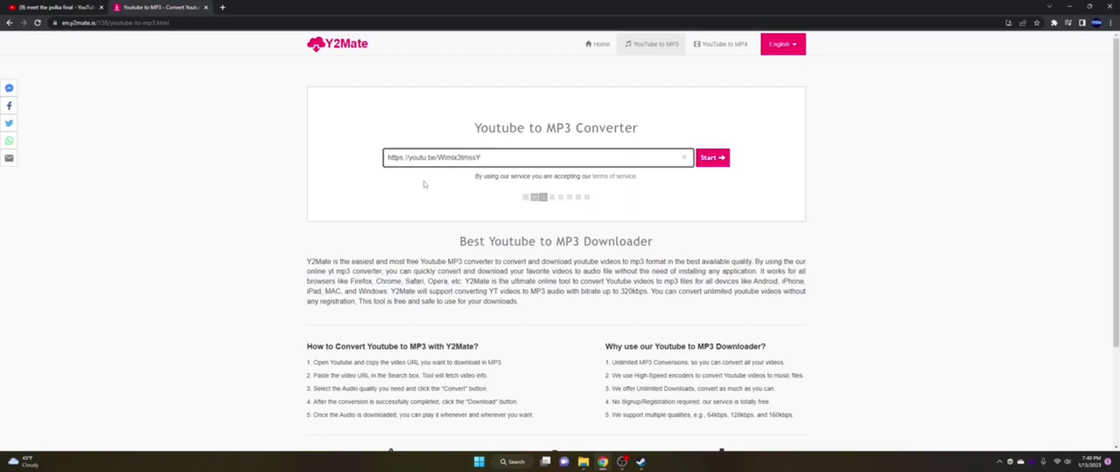
Switch to File Explorer, check the file type in gamestartup18's properties, close them and minimize the folder window.
{"action": "left_click", "coordinate": [583, 462]}
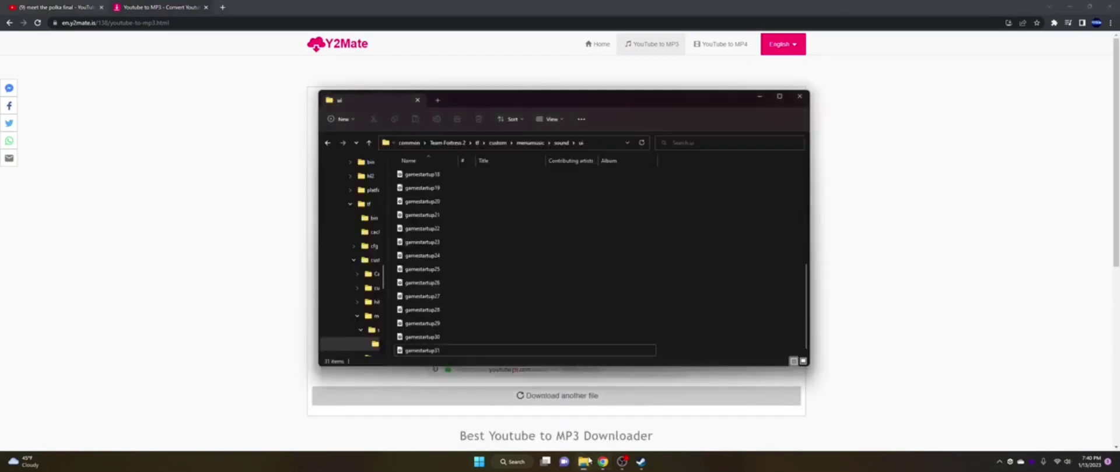
{"action": "right_click", "coordinate": [436, 176]}
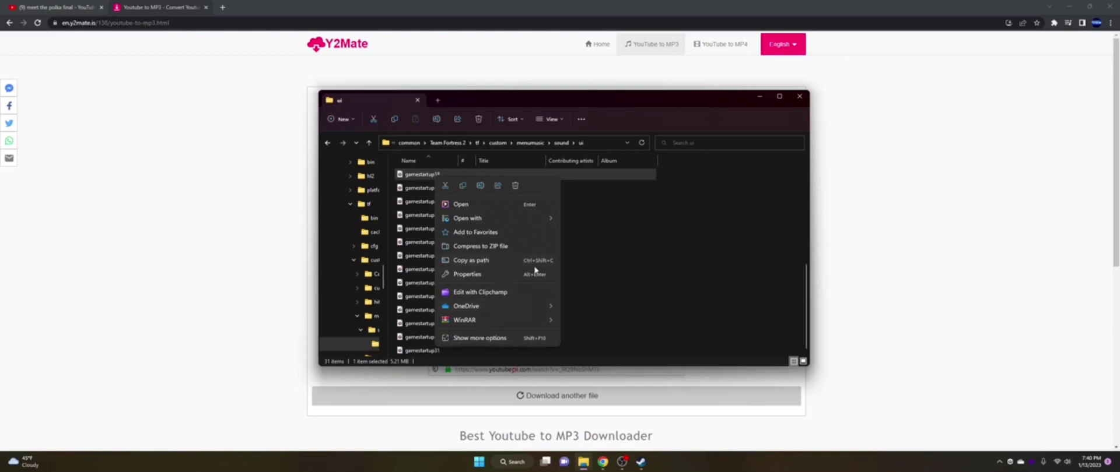
{"action": "left_click", "coordinate": [536, 274]}
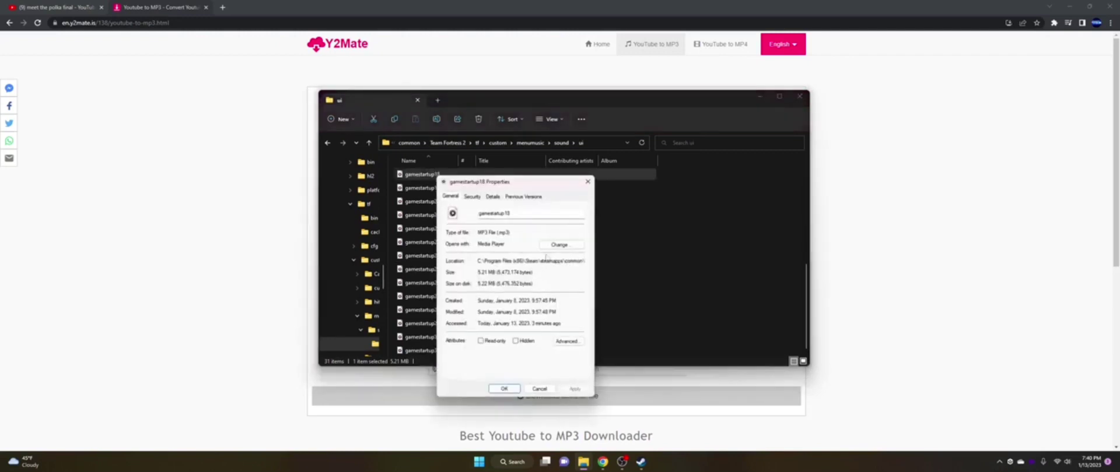
{"action": "left_click", "coordinate": [587, 181]}
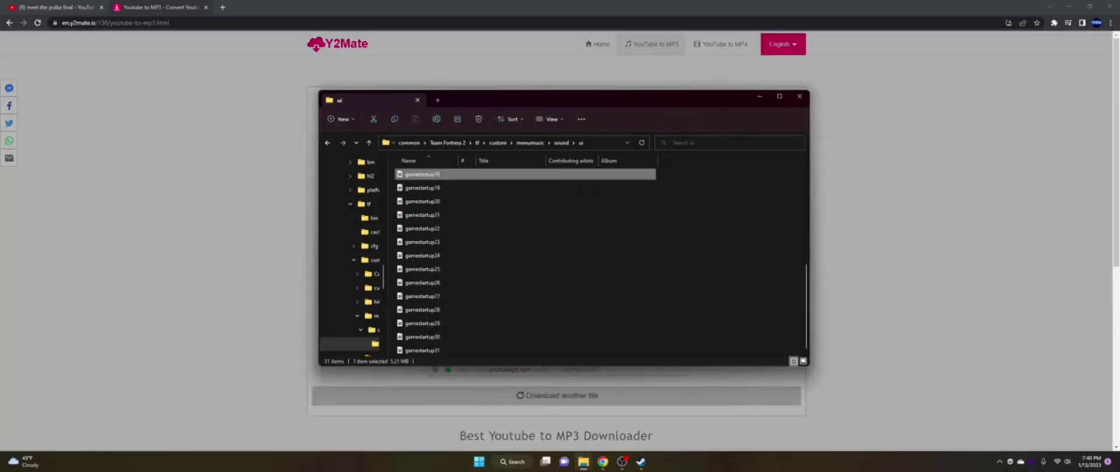
{"action": "left_click", "coordinate": [759, 97]}
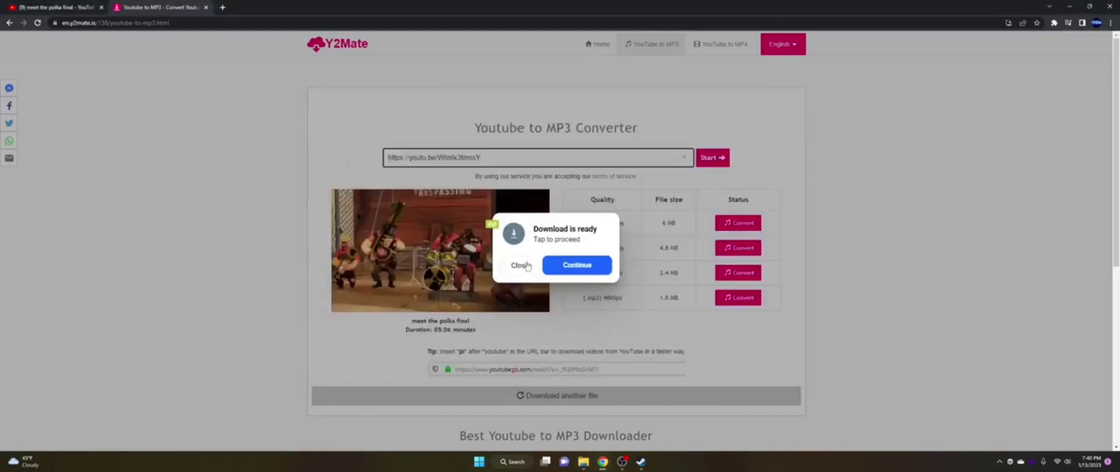
Convert the video to a 160kbps MP3 and download it, dismissing the ad pop-ups and closing the ad tab.
{"action": "left_click", "coordinate": [519, 265]}
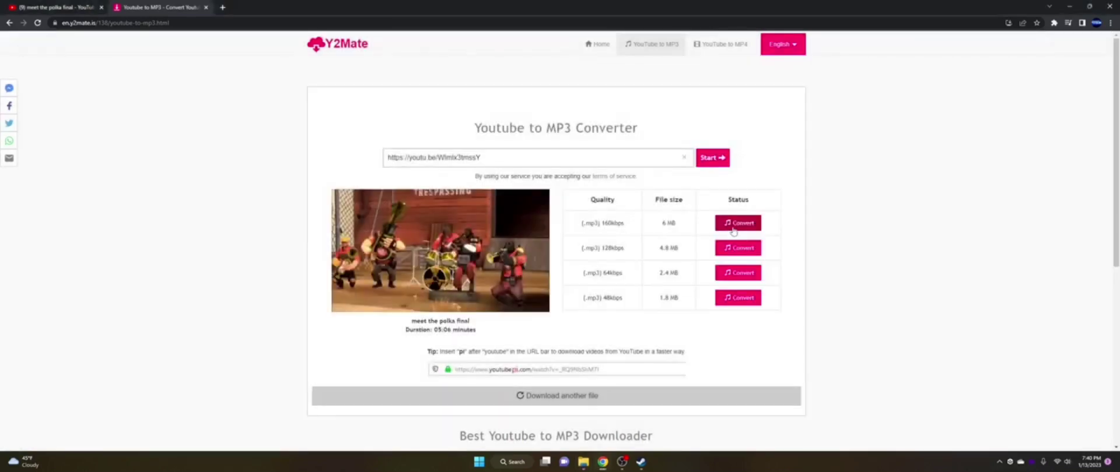
{"action": "left_click", "coordinate": [726, 226]}
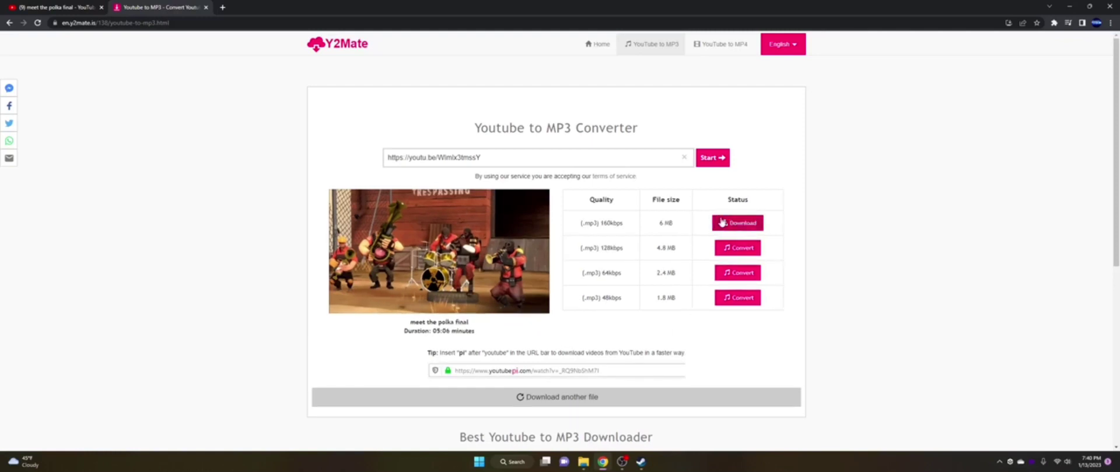
{"action": "left_click", "coordinate": [722, 223]}
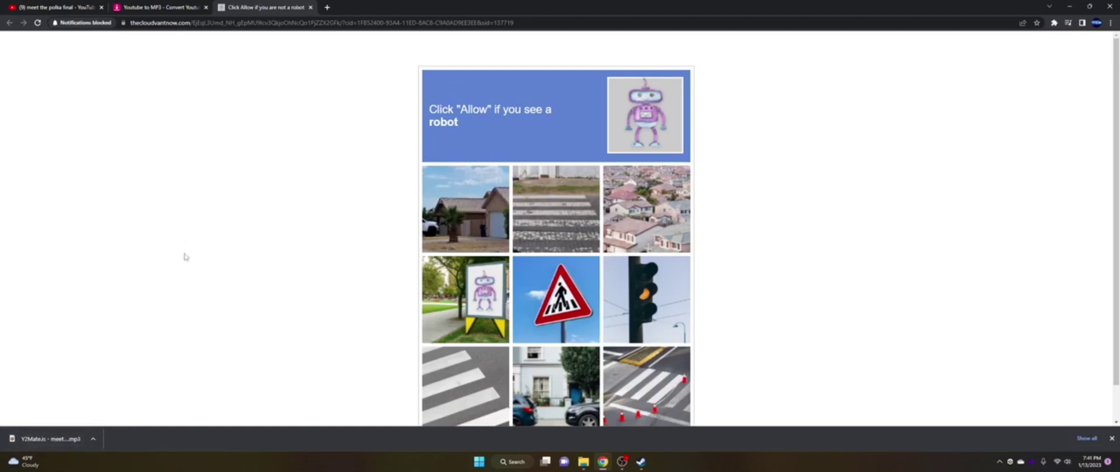
{"action": "left_click", "coordinate": [310, 8]}
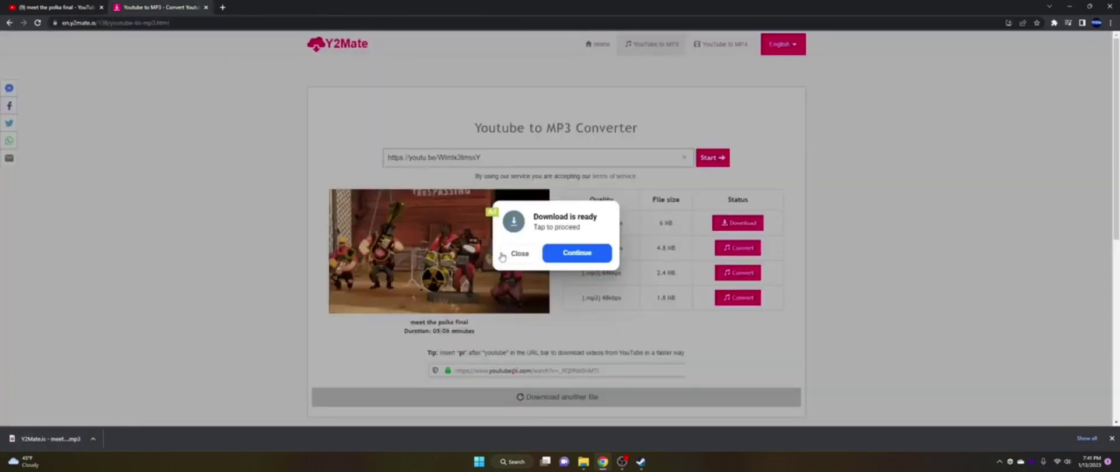
{"action": "left_click", "coordinate": [499, 256]}
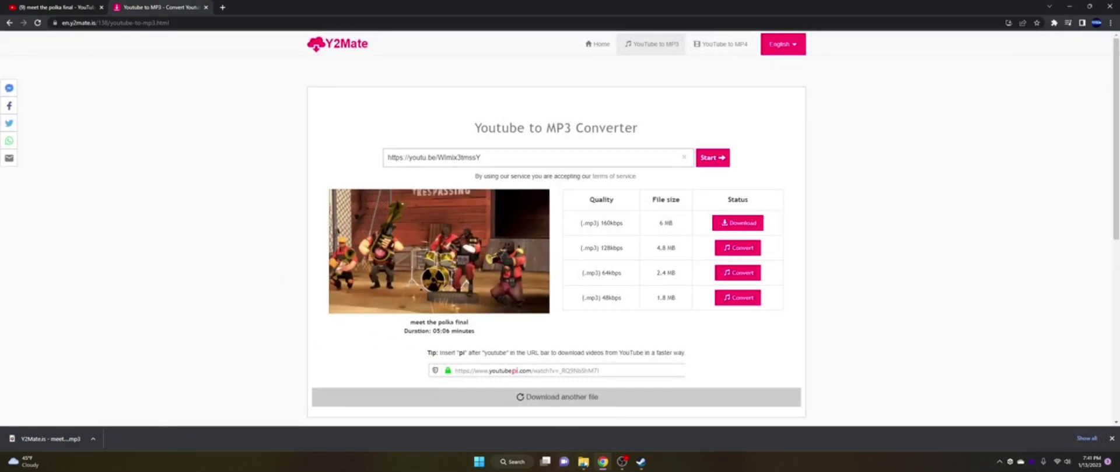
{"action": "left_click", "coordinate": [583, 462]}
{"action": "left_click", "coordinate": [758, 97]}
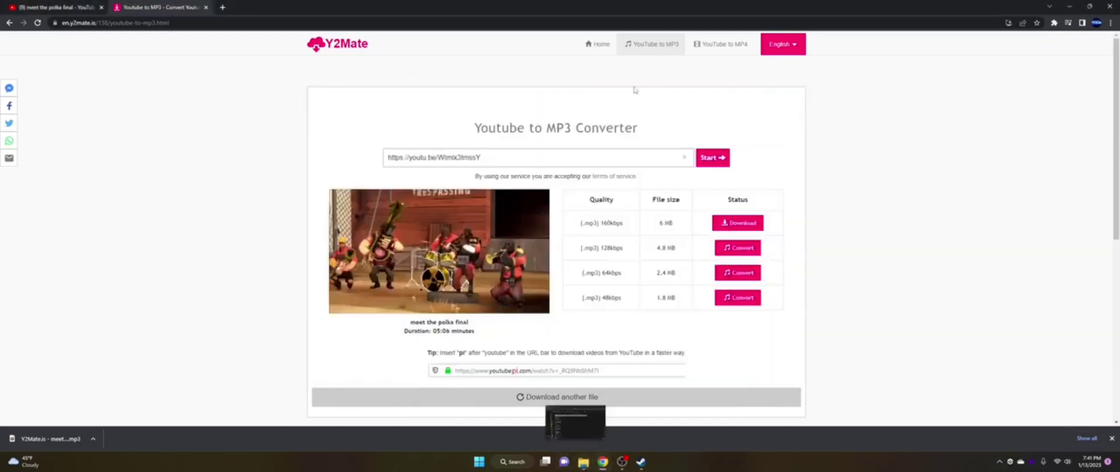
Search the web for "audacity" in a new browser tab, closing the Reason Studios ad page opened from the results.
{"action": "left_click", "coordinate": [225, 8]}
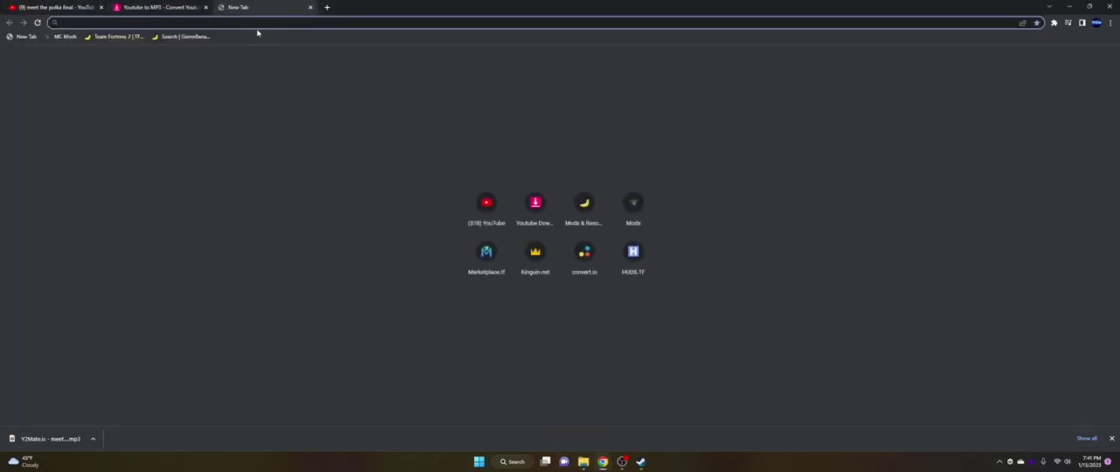
{"action": "type", "text": "audacity"}
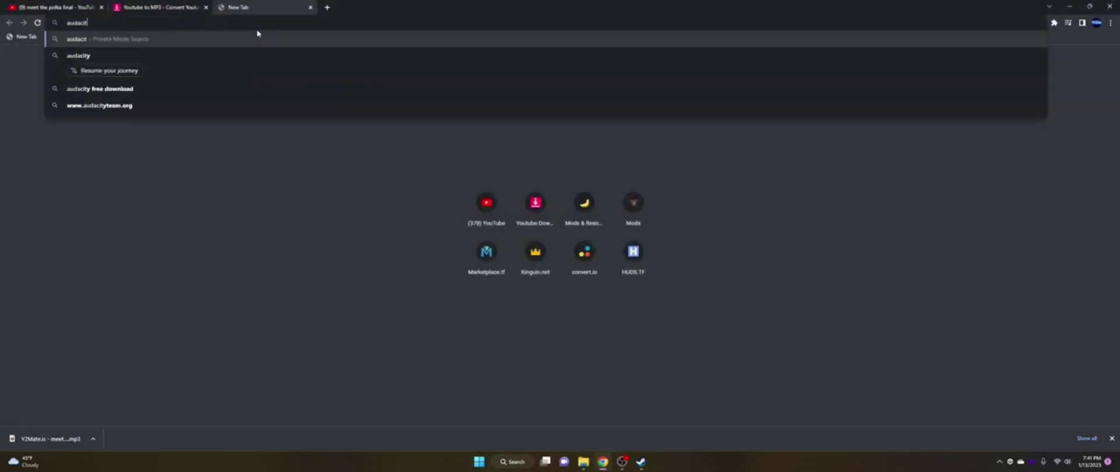
{"action": "key", "text": "Return"}
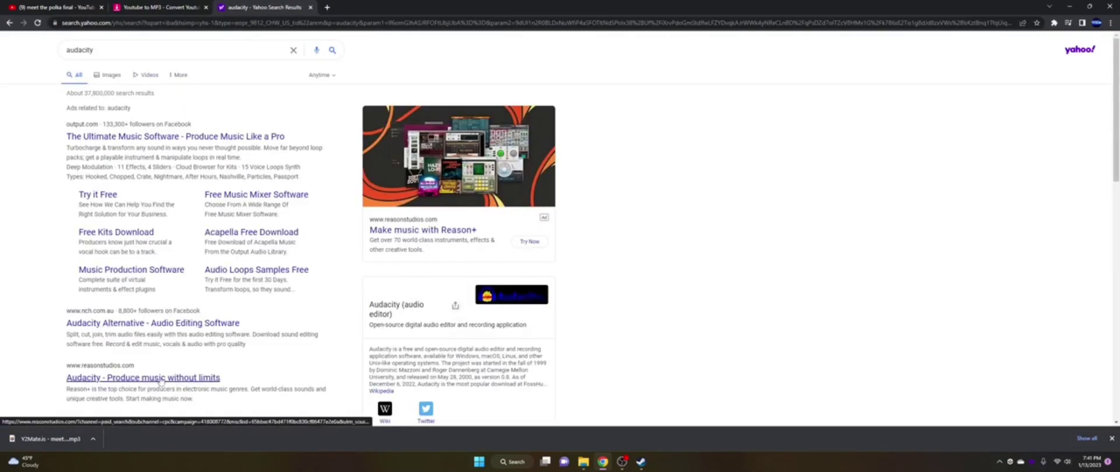
{"action": "scroll", "coordinate": [160, 379], "scroll_direction": "down", "scroll_amount": 1}
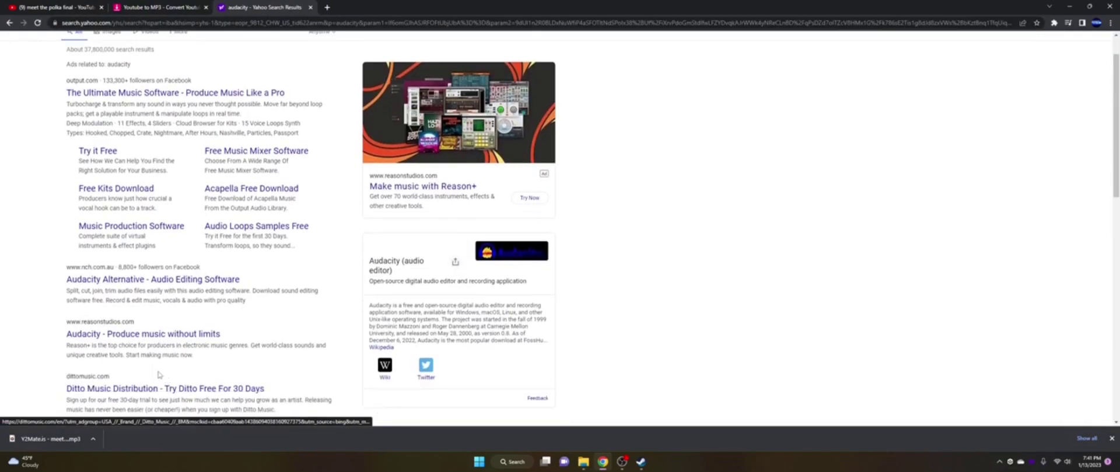
{"action": "left_click", "coordinate": [150, 336]}
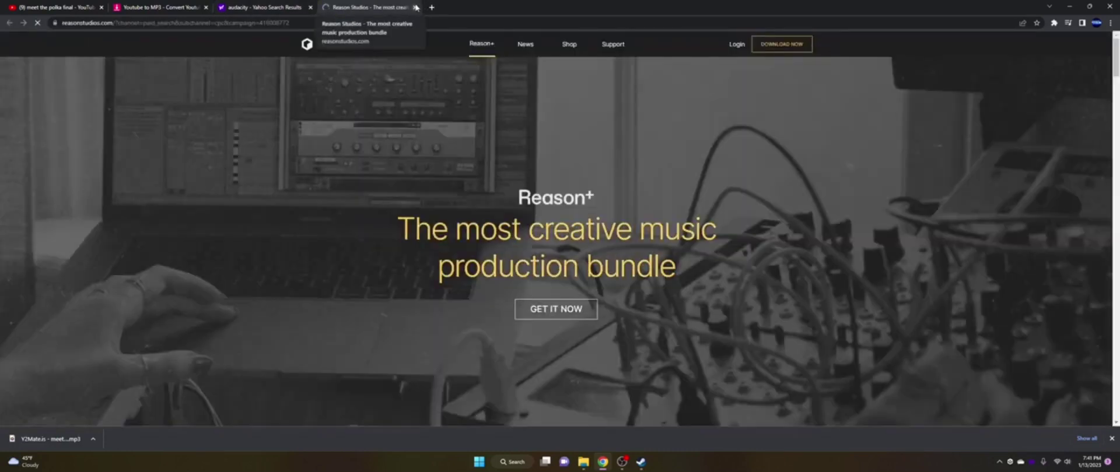
{"action": "left_click", "coordinate": [416, 7]}
Open the official Audacity website, audacityteam.org, from the search results and view the download area on its home page.
{"action": "scroll", "coordinate": [191, 305], "scroll_direction": "down", "scroll_amount": 4}
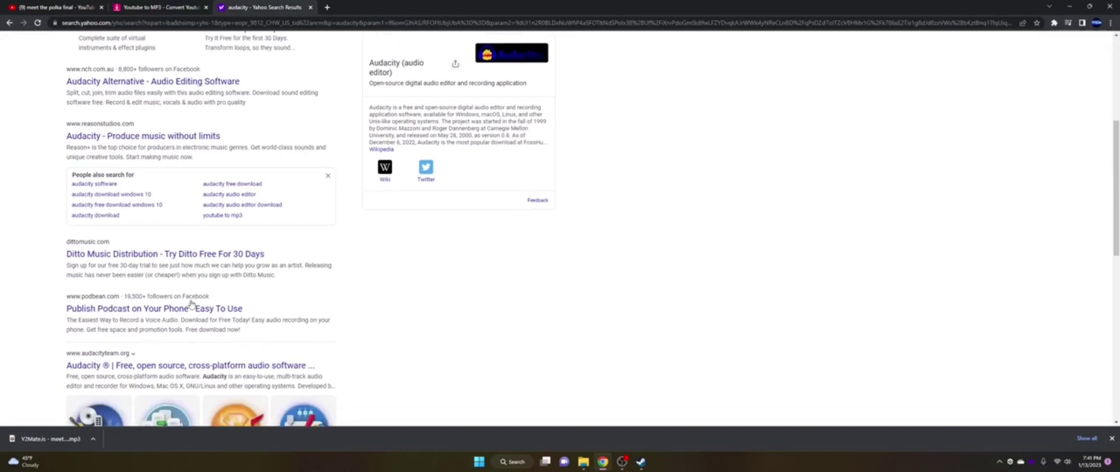
{"action": "scroll", "coordinate": [191, 303], "scroll_direction": "down", "scroll_amount": 1}
{"action": "left_click", "coordinate": [173, 301]}
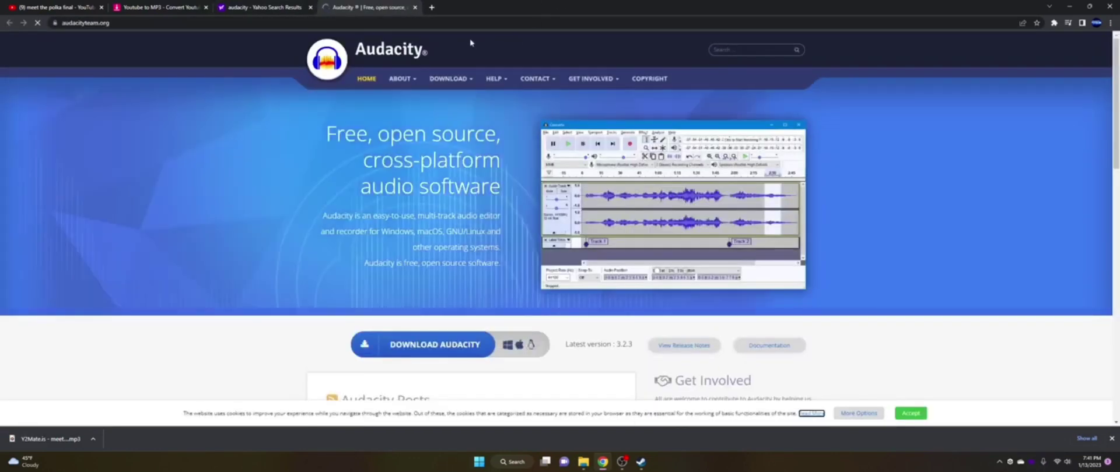
{"action": "scroll", "coordinate": [430, 273], "scroll_direction": "down", "scroll_amount": 1}
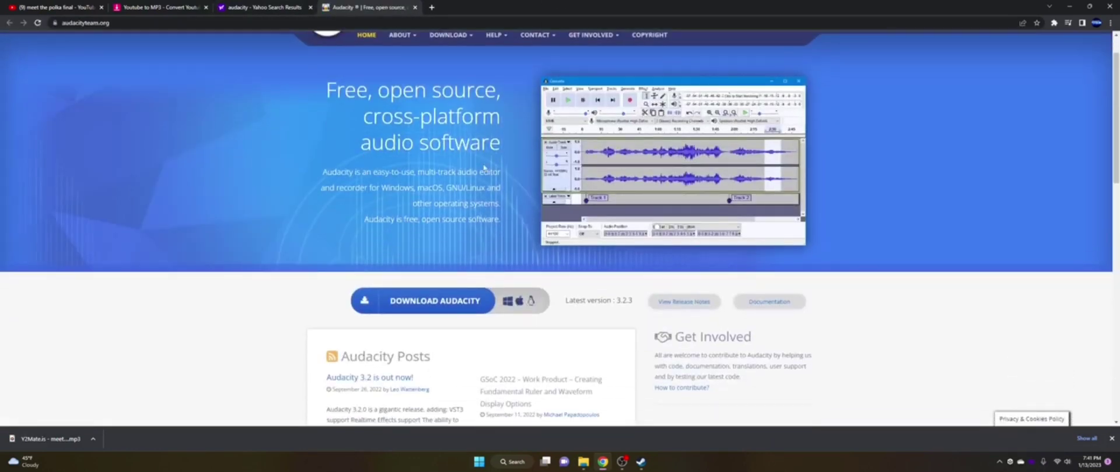
{"action": "scroll", "coordinate": [483, 168], "scroll_direction": "up", "scroll_amount": 1}
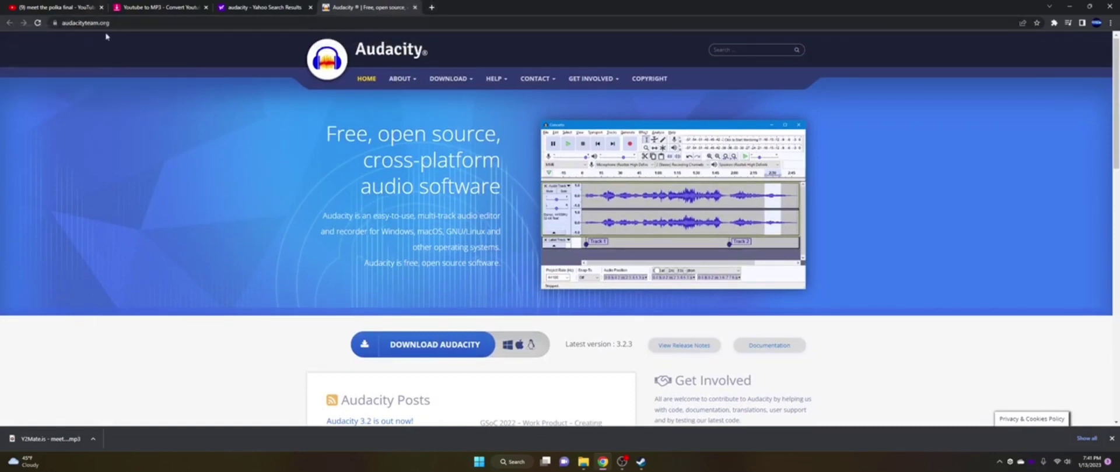
Close the Audacity website and search results tabs and minimize the browser.
{"action": "left_click", "coordinate": [417, 8]}
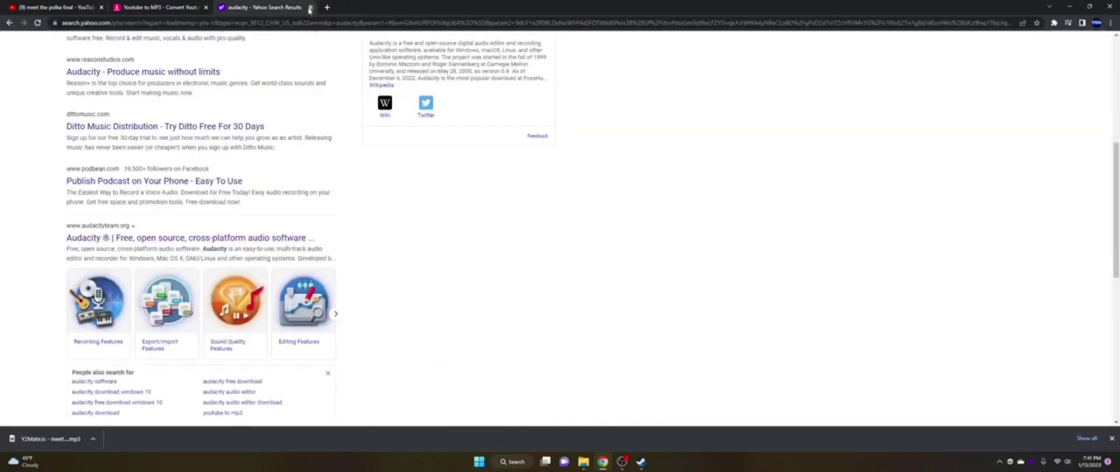
{"action": "left_click", "coordinate": [310, 7]}
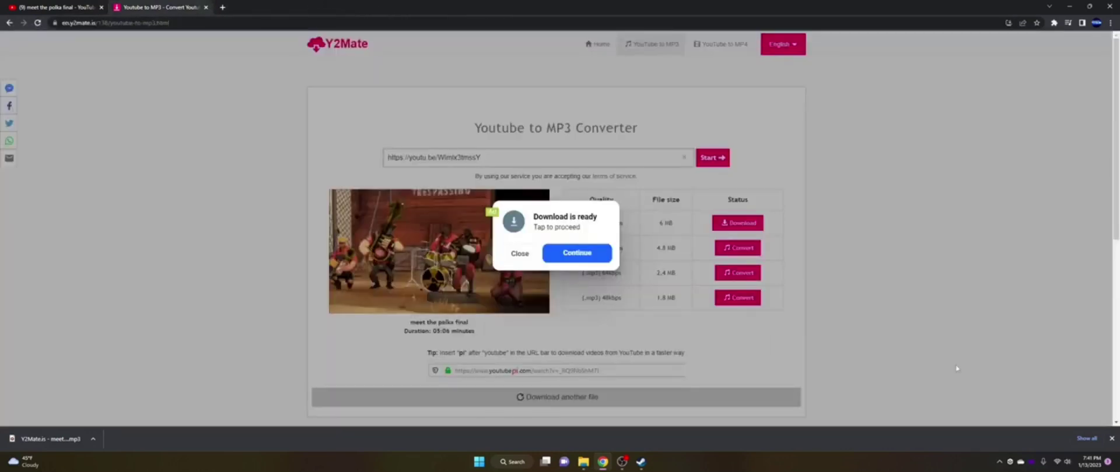
{"action": "left_click", "coordinate": [1069, 6]}
{"action": "left_click", "coordinate": [603, 462]}
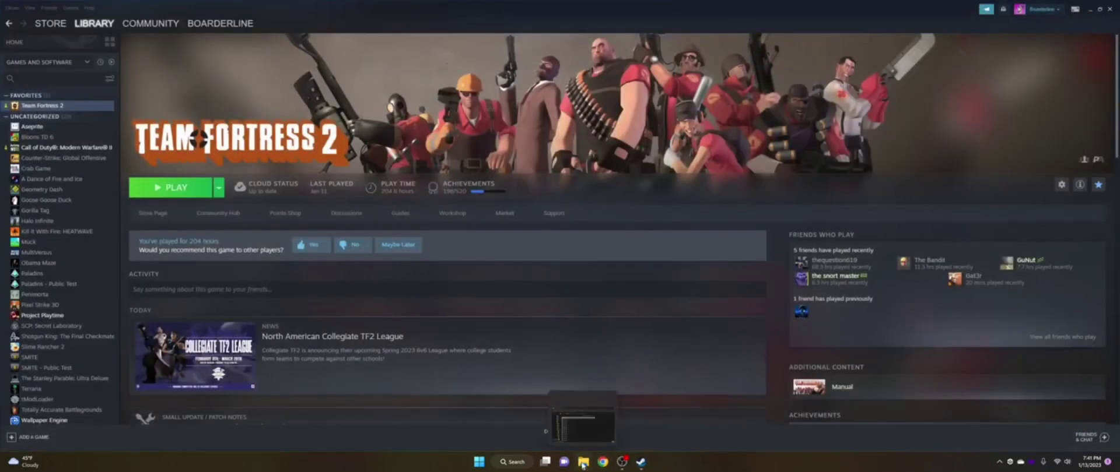
Switch to File Explorer, open the Downloads folder, play part of the downloaded "meet the polka final" MP3 and close the player.
{"action": "left_click", "coordinate": [584, 462]}
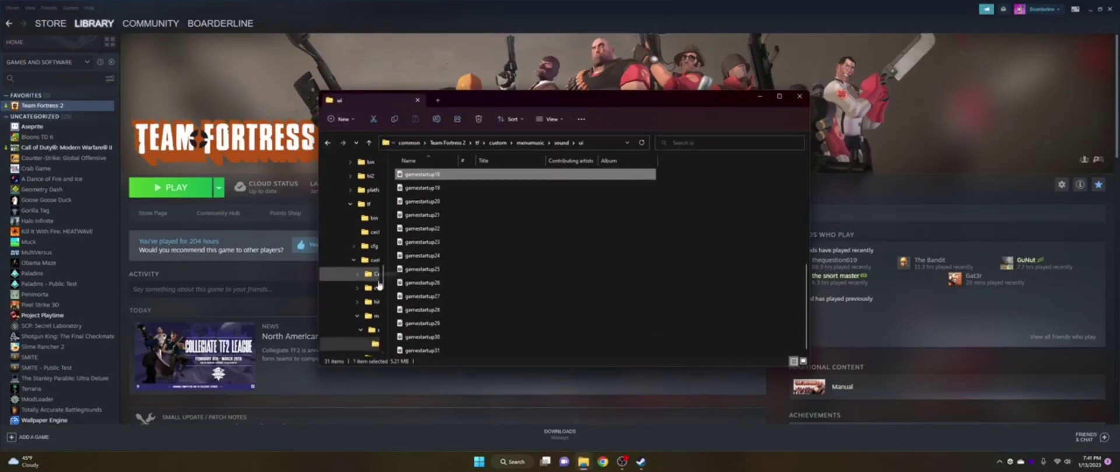
{"action": "scroll", "coordinate": [379, 269], "scroll_direction": "up", "scroll_amount": 10}
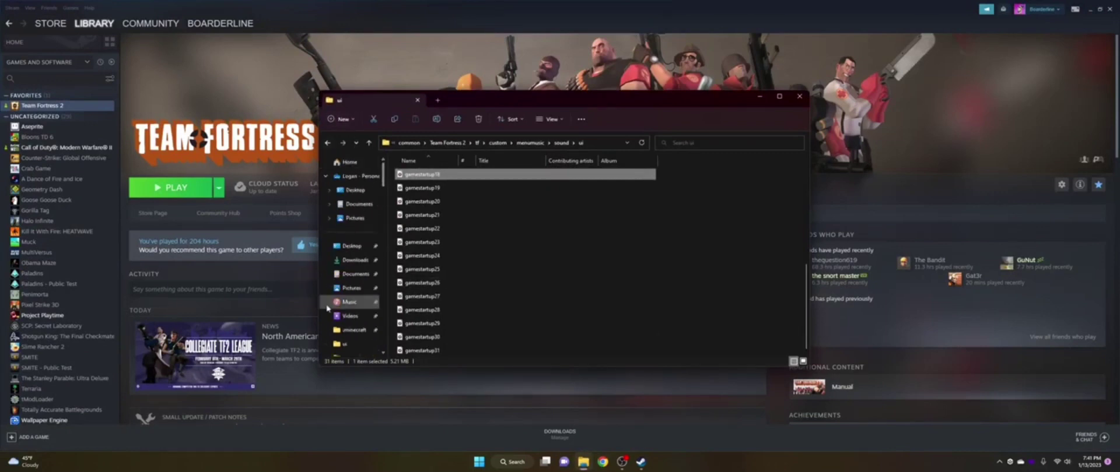
{"action": "left_click", "coordinate": [352, 260]}
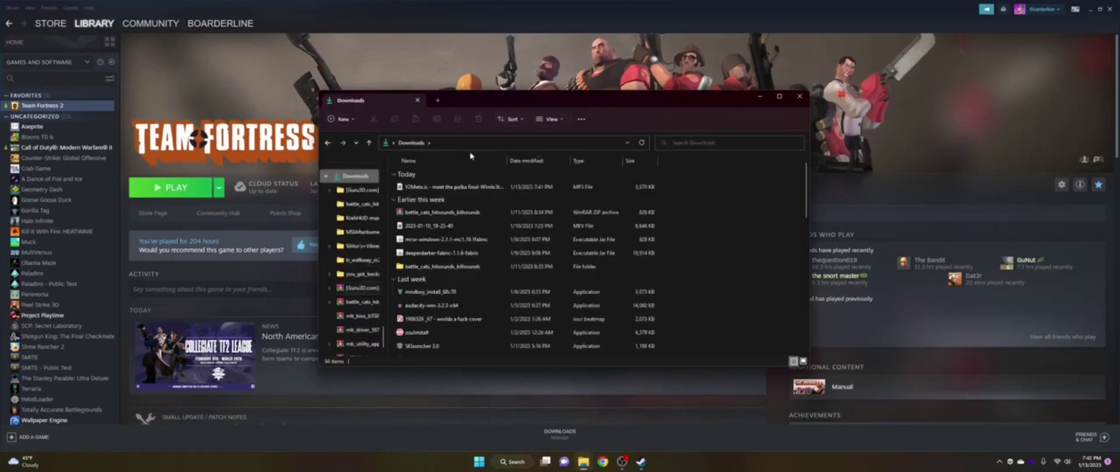
{"action": "double_click", "coordinate": [474, 186]}
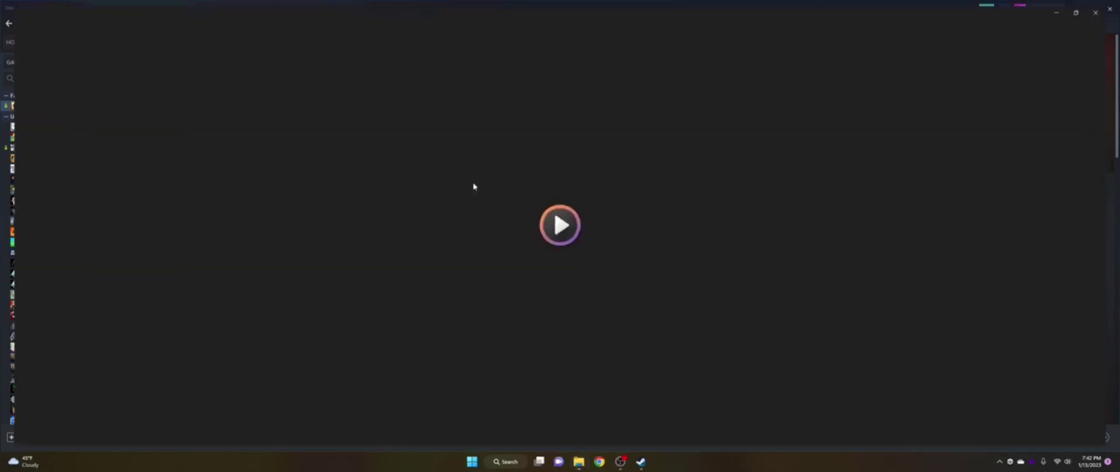
{"action": "left_click", "coordinate": [226, 408]}
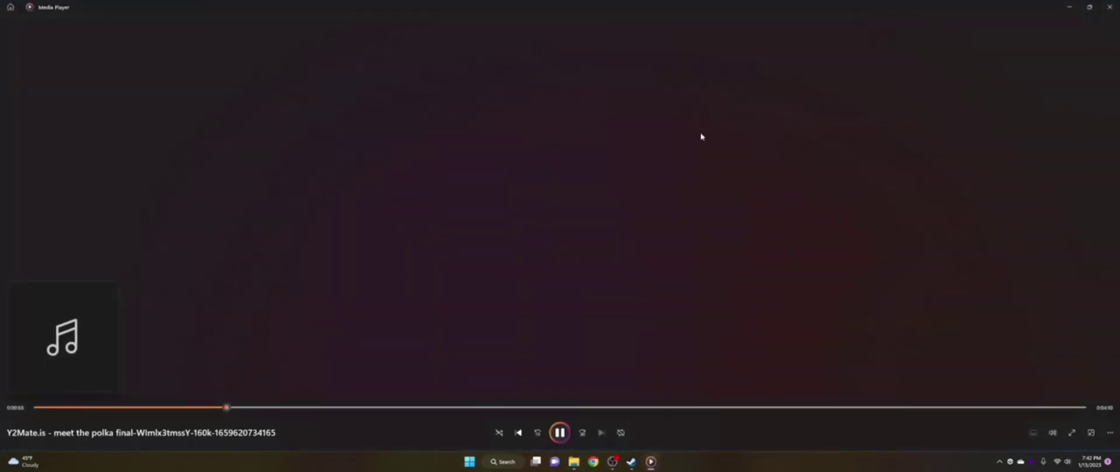
{"action": "left_click", "coordinate": [1109, 7]}
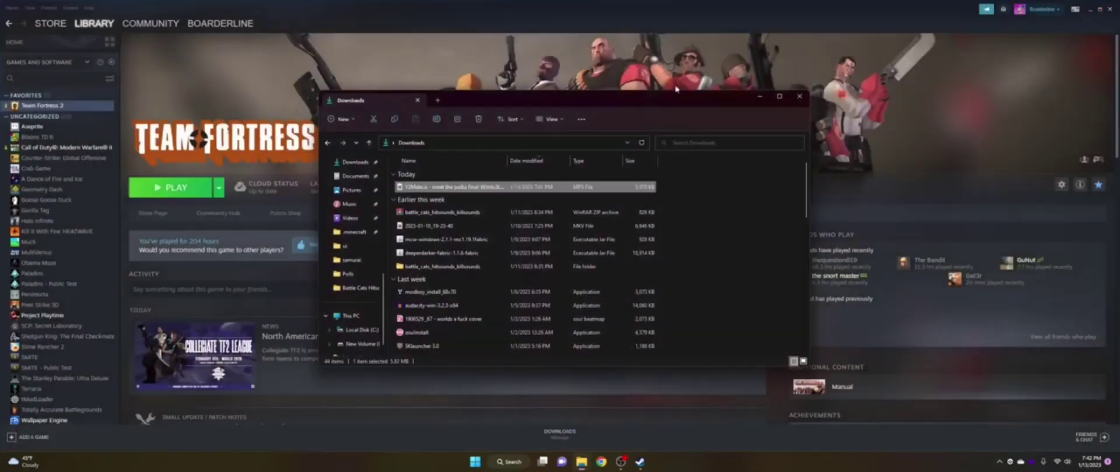
Close the Steam and File Explorer windows and launch Audacity from the desktop.
{"action": "left_click", "coordinate": [1108, 10]}
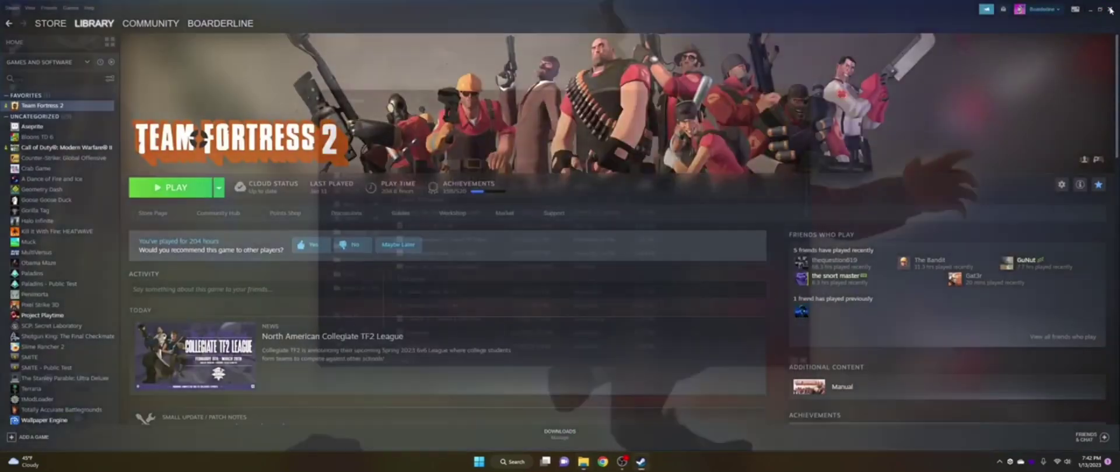
{"action": "left_click", "coordinate": [752, 95]}
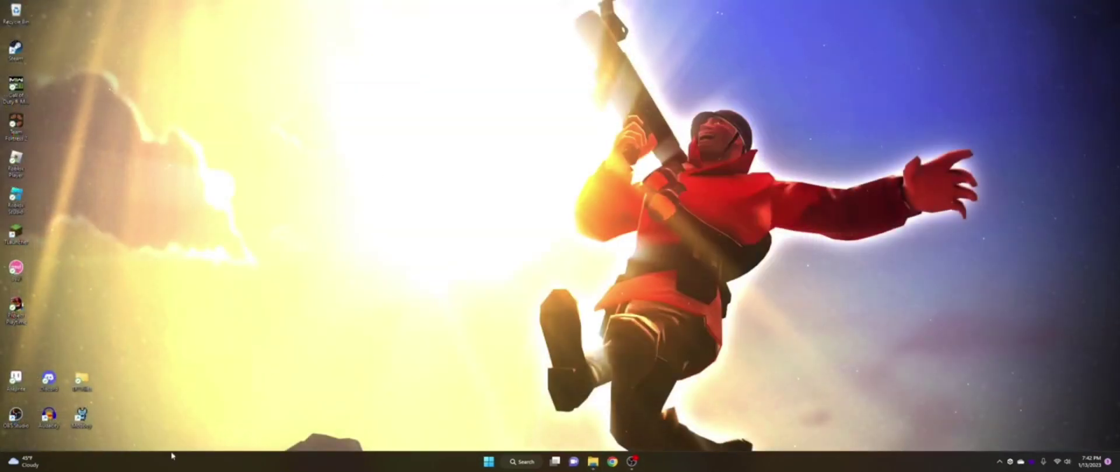
{"action": "double_click", "coordinate": [62, 420]}
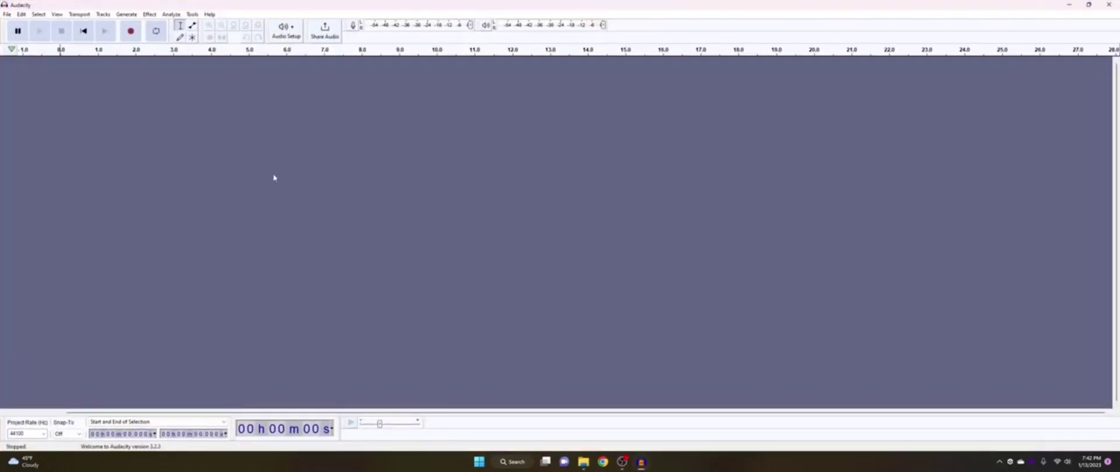
{"action": "left_click", "coordinate": [5, 15]}
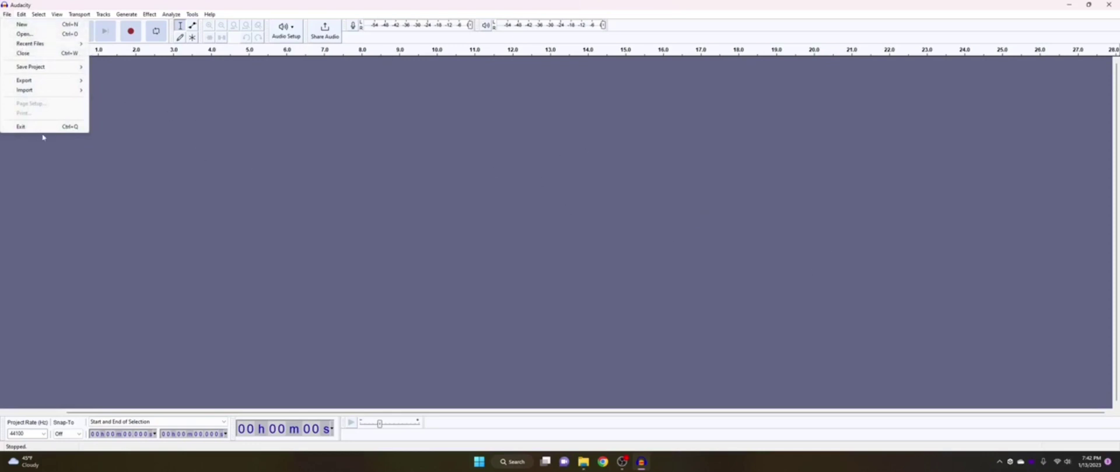
{"action": "left_click", "coordinate": [44, 27]}
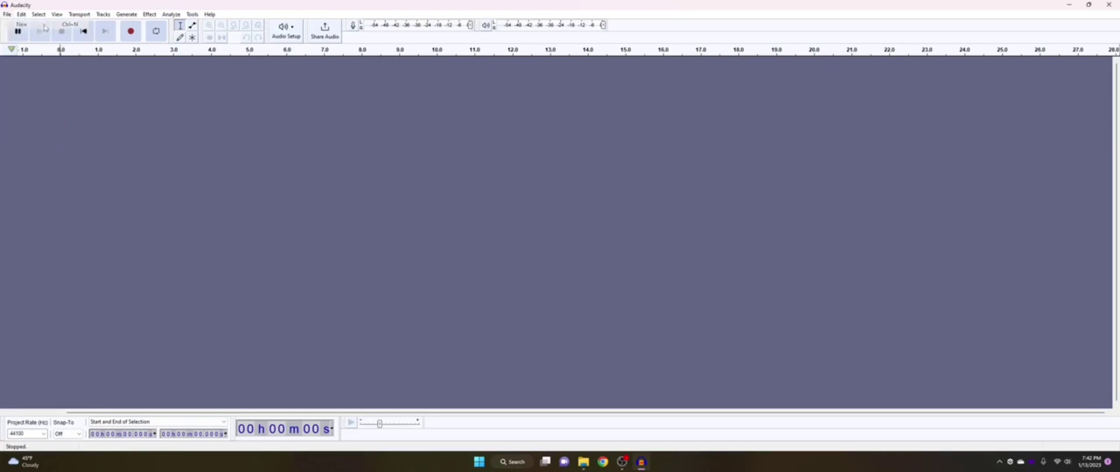
{"action": "left_click", "coordinate": [1109, 4]}
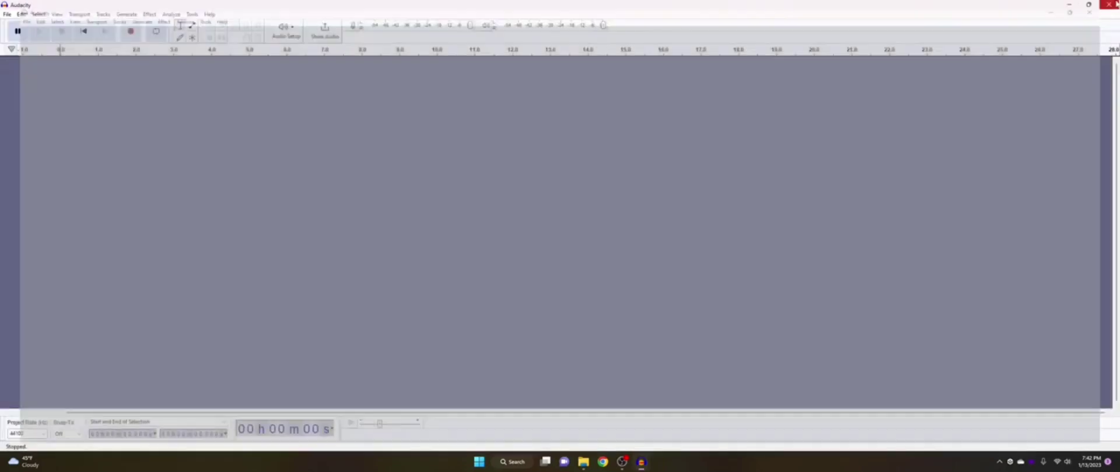
Open the downloaded "meet the polka final" MP3 from the Downloads folder in the empty project.
{"action": "left_click", "coordinate": [8, 14]}
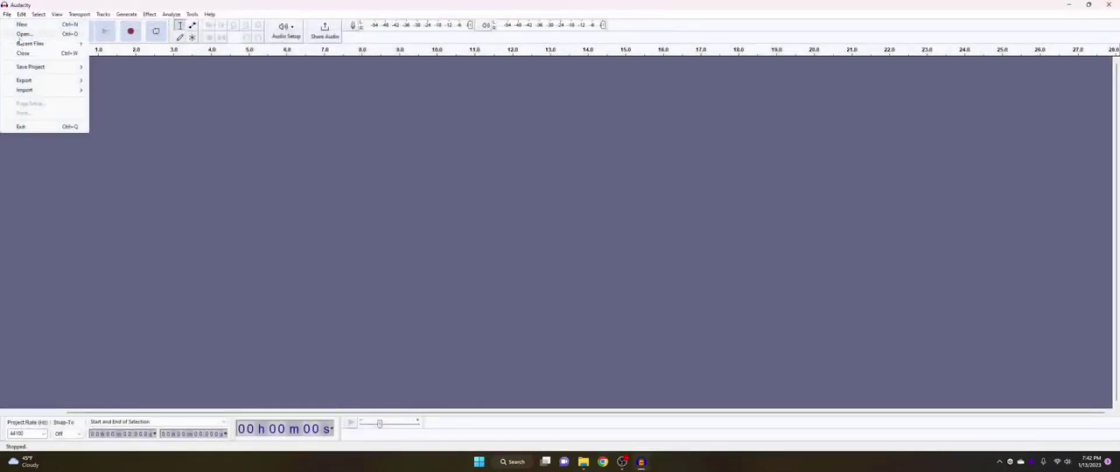
{"action": "left_click", "coordinate": [23, 34]}
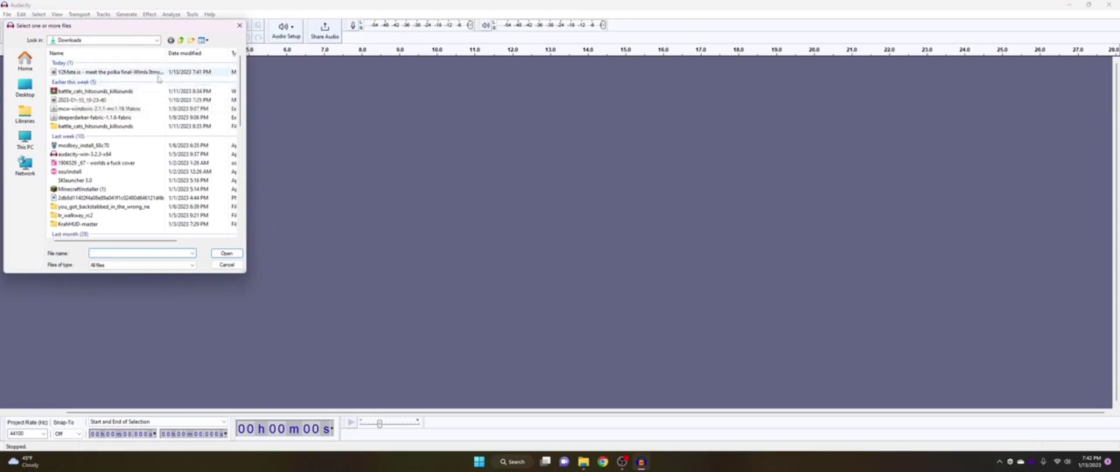
{"action": "left_click", "coordinate": [25, 88]}
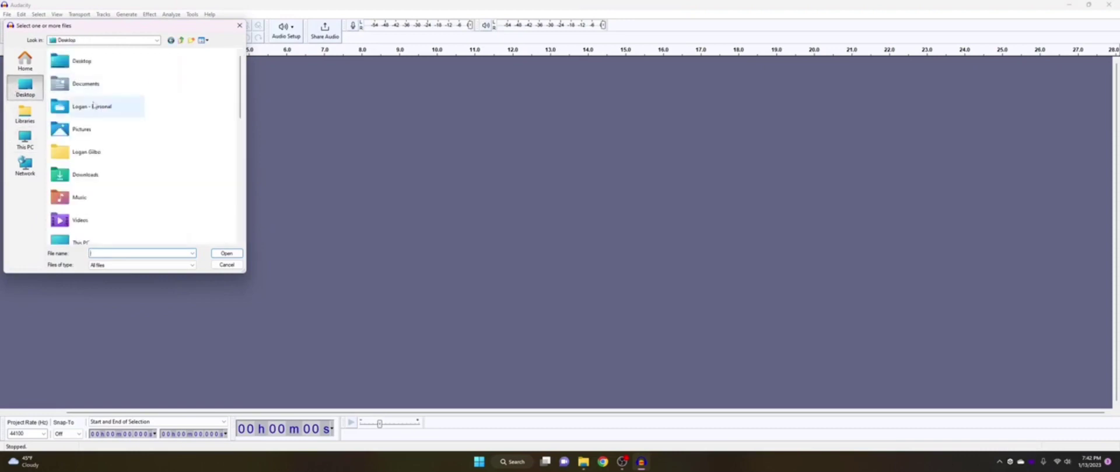
{"action": "double_click", "coordinate": [85, 175]}
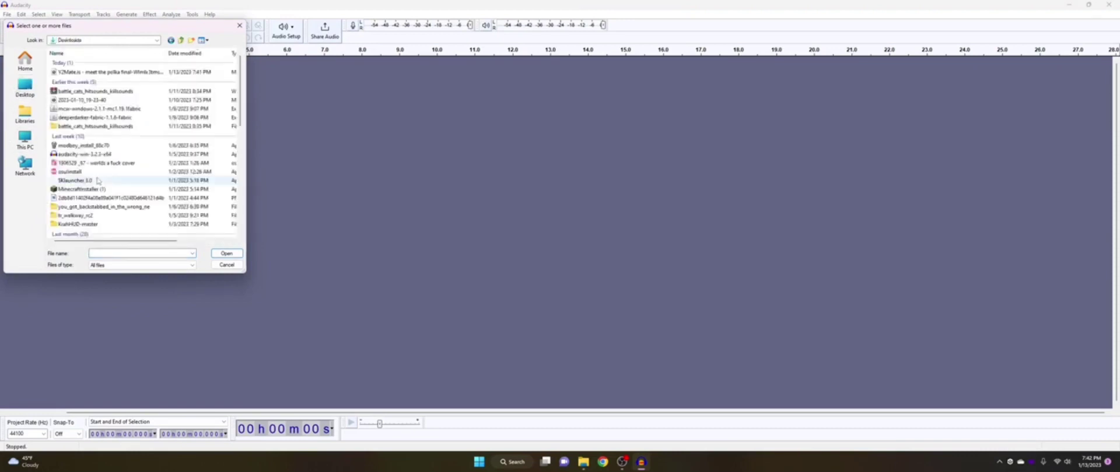
{"action": "double_click", "coordinate": [93, 72]}
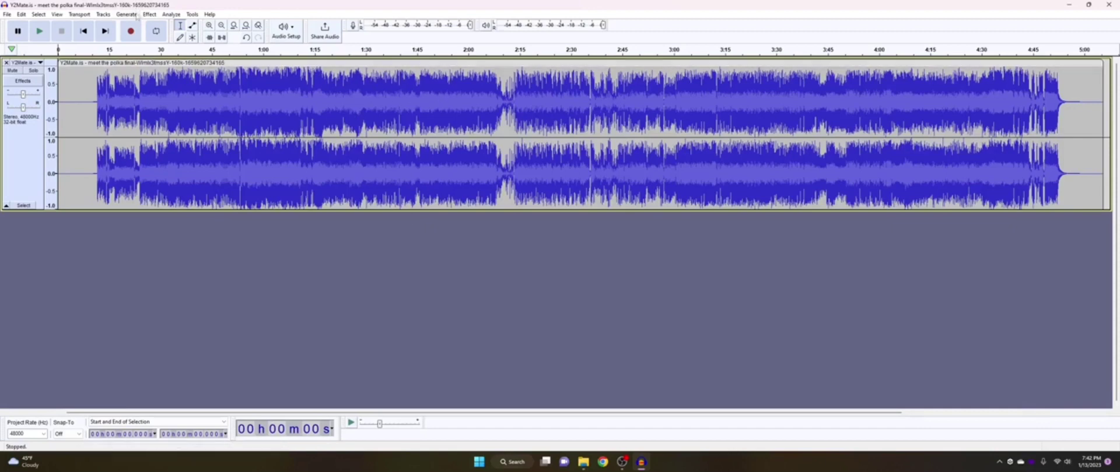
Select the whole track, view the available Volume and Compression effects and leave without applying one.
{"action": "key", "text": "ctrl+a"}
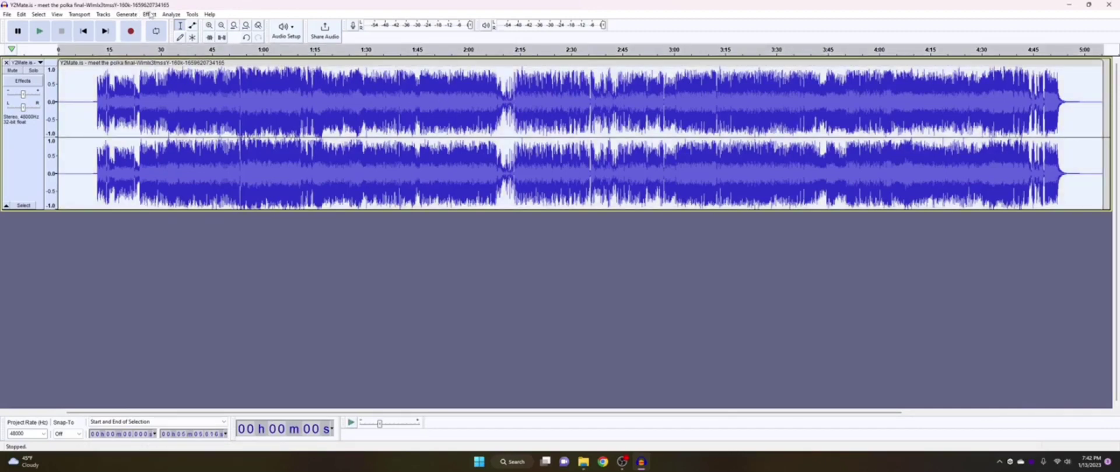
{"action": "left_click", "coordinate": [150, 15]}
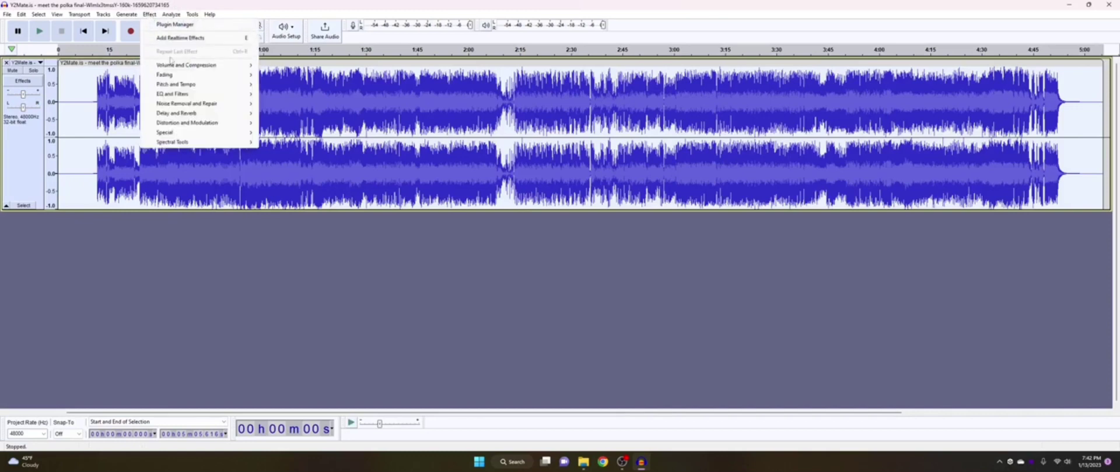
{"action": "mouse_move", "coordinate": [197, 64]}
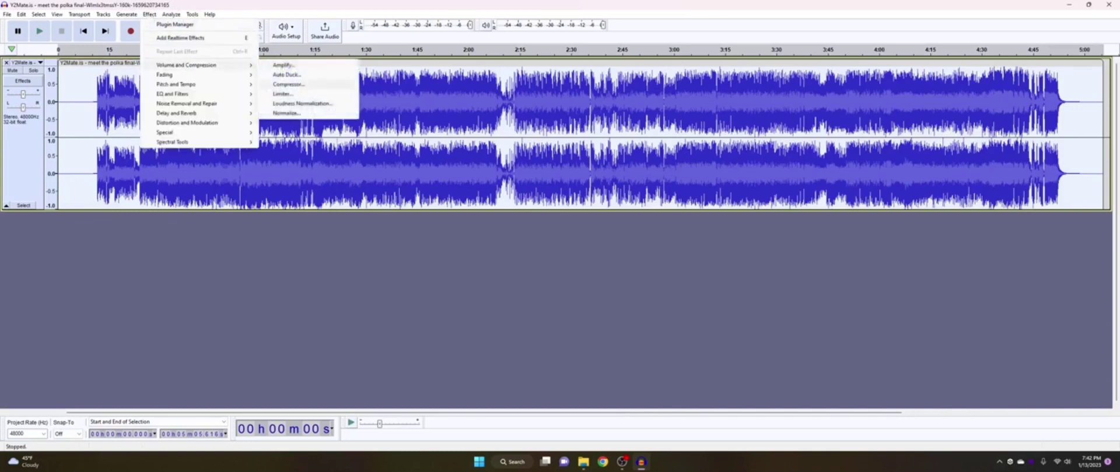
{"action": "left_click", "coordinate": [350, 258]}
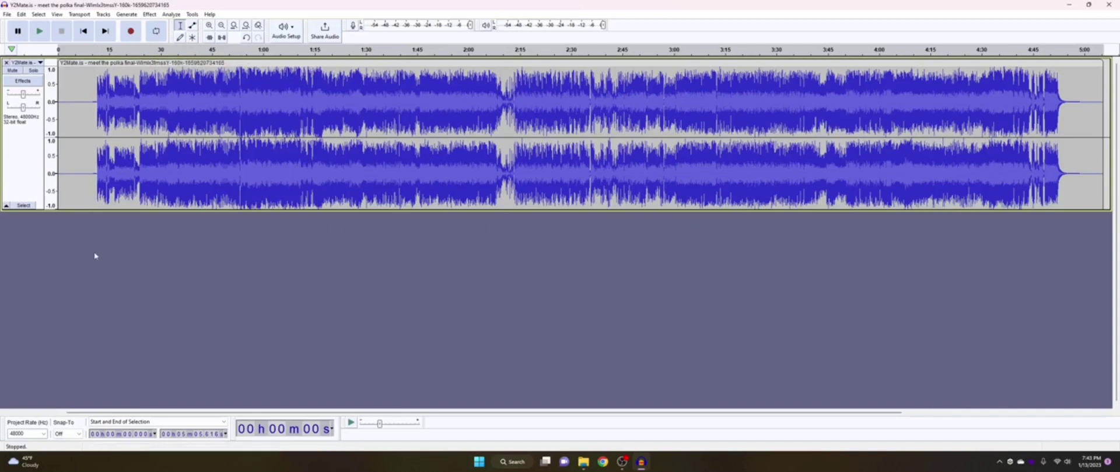
Play the opening of the track from several points around the 10-second mark to locate where the music begins.
{"action": "key", "text": "space"}
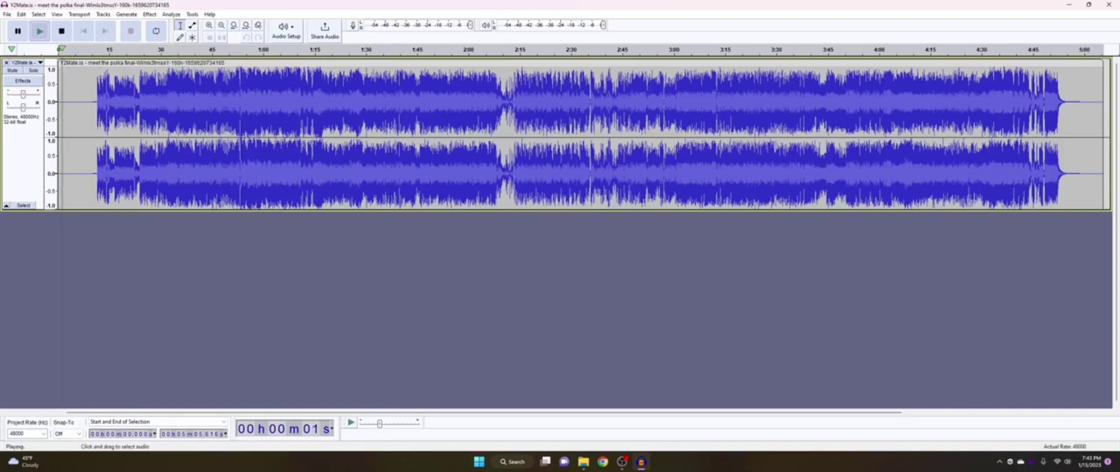
{"action": "left_click", "coordinate": [95, 49]}
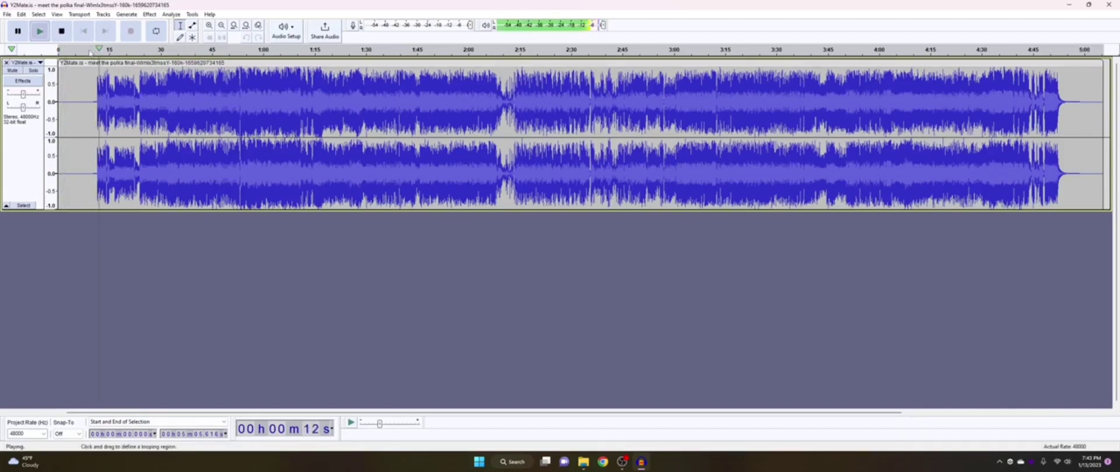
{"action": "key", "text": "space"}
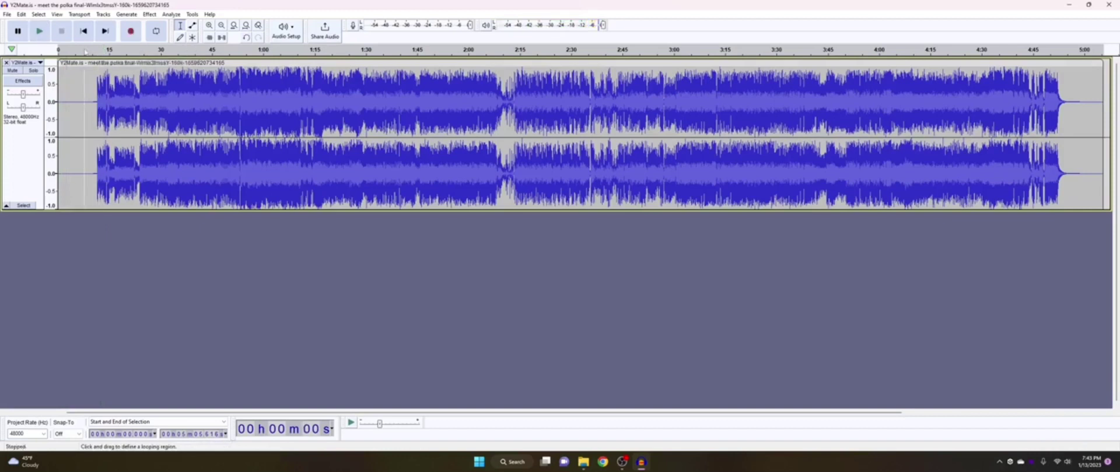
{"action": "left_click", "coordinate": [85, 51]}
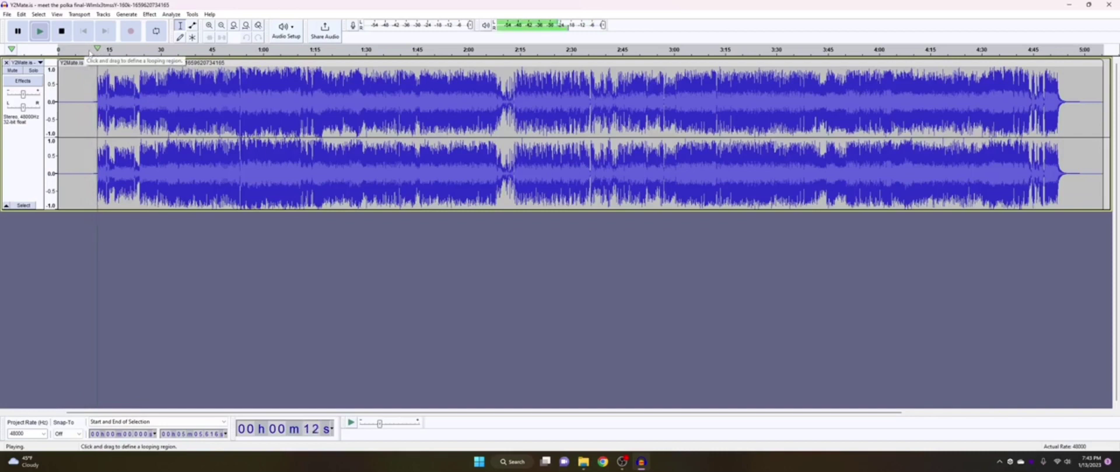
{"action": "left_click", "coordinate": [92, 51]}
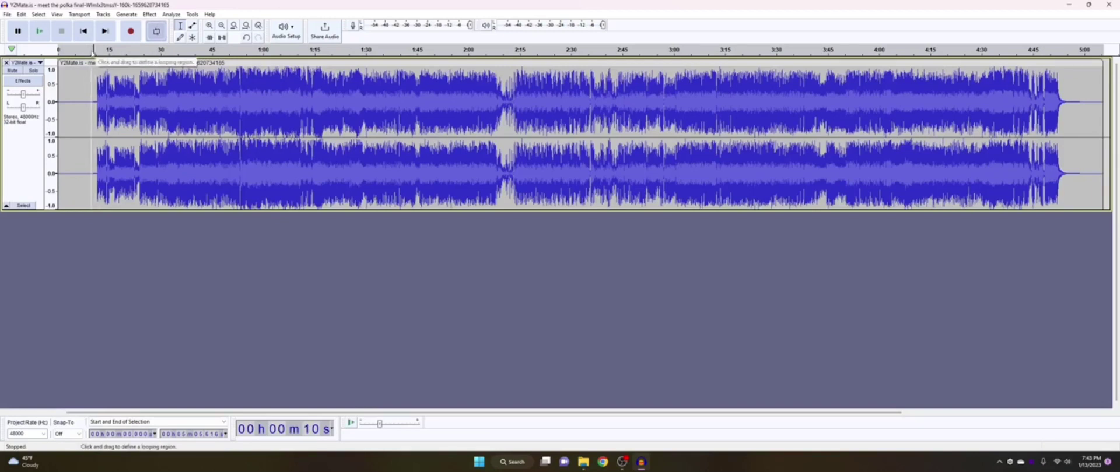
Undo the audio import and reopen the "meet the polka final" MP3 from the Downloads folder.
{"action": "key", "text": "ctrl+z"}
{"action": "left_click", "coordinate": [7, 14]}
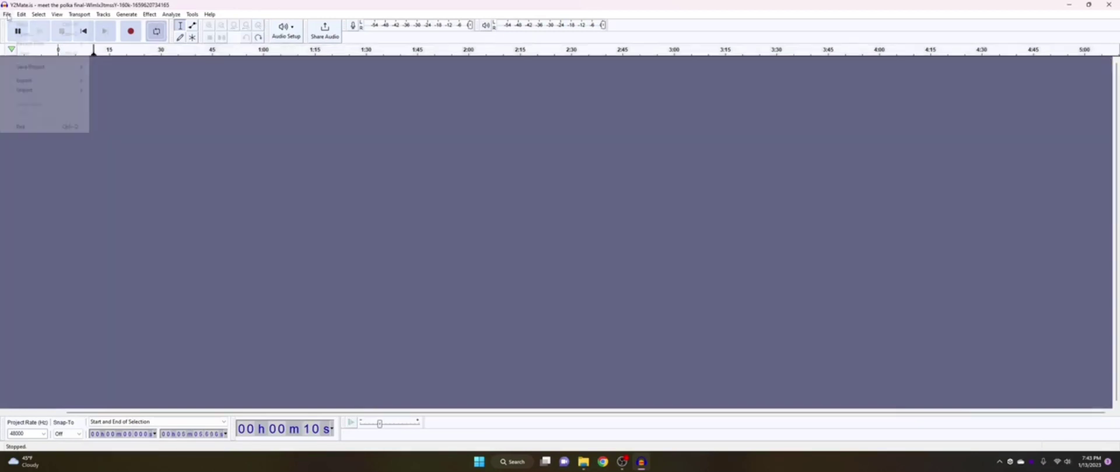
{"action": "left_click", "coordinate": [33, 36]}
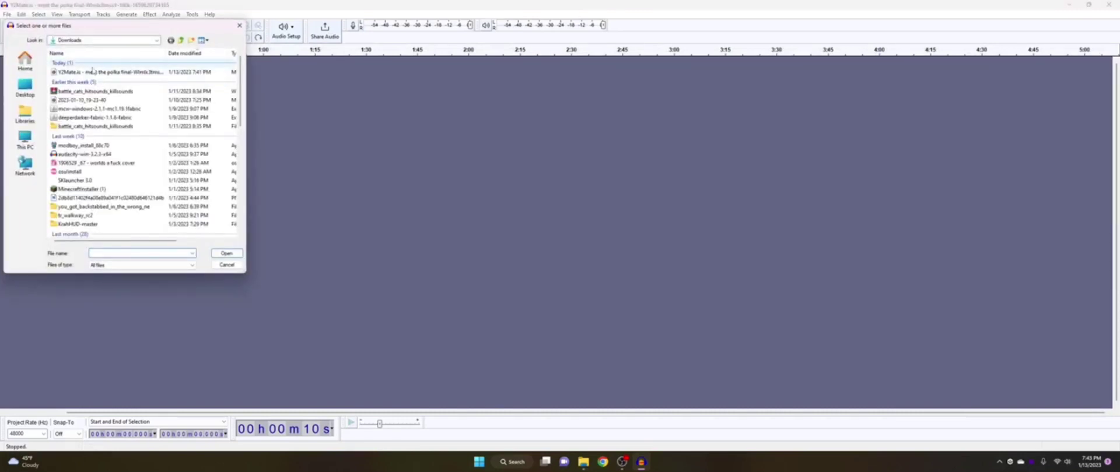
{"action": "left_click", "coordinate": [88, 70]}
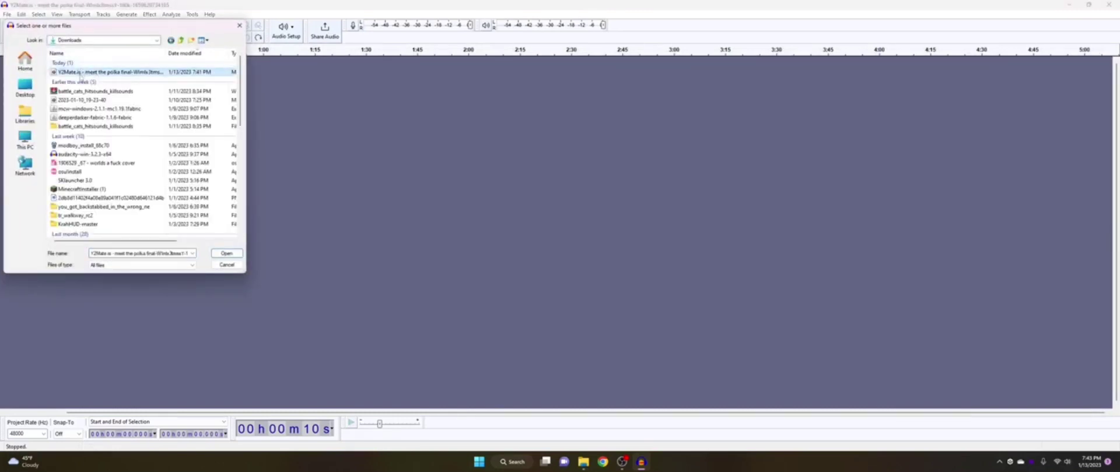
{"action": "double_click", "coordinate": [81, 71]}
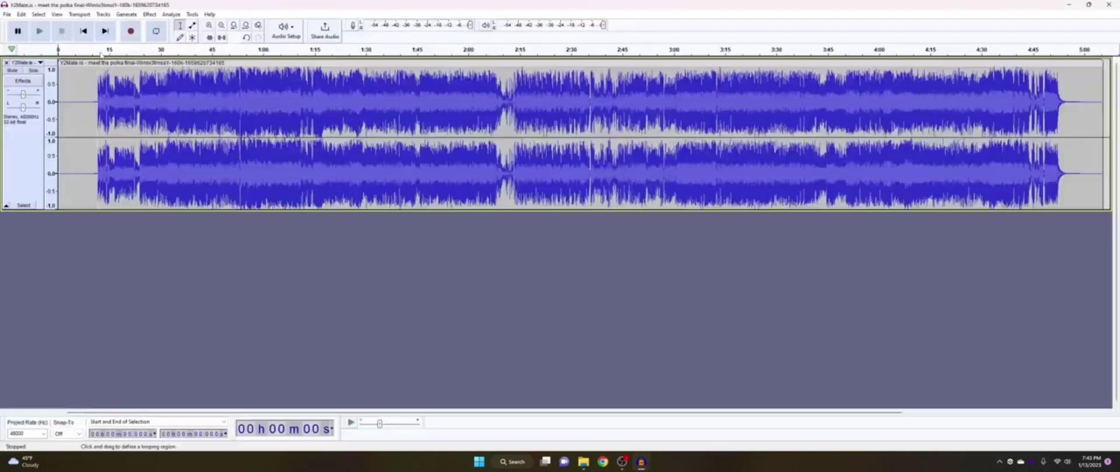
{"action": "double_click", "coordinate": [210, 6]}
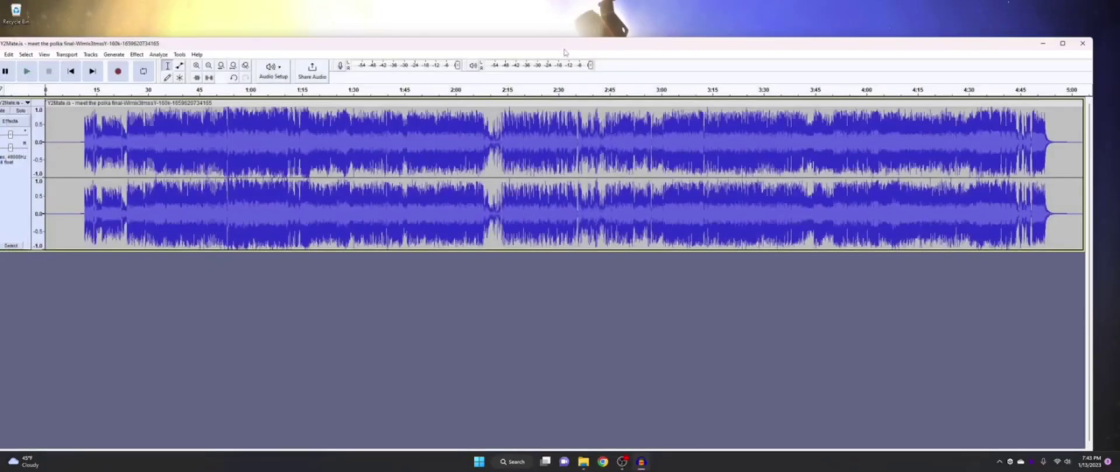
{"action": "left_click_drag", "start_coordinate": [564, 52], "coordinate": [564, 2]}
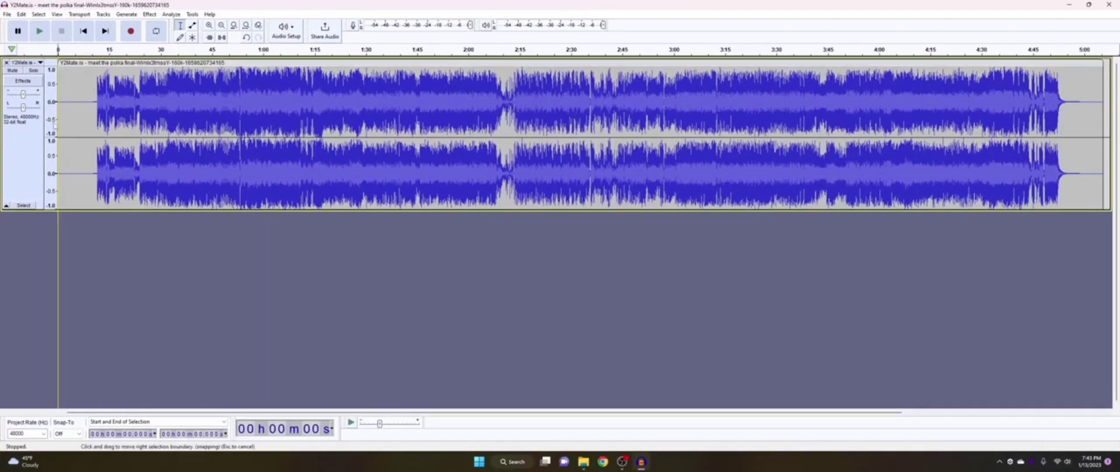
Delete the silent lead-in from about 0.5 to 11.1 seconds and the silent tail after about 4:45.
{"action": "left_click_drag", "start_coordinate": [59, 114], "coordinate": [93, 108]}
{"action": "left_click_drag", "start_coordinate": [95, 108], "coordinate": [97, 109]}
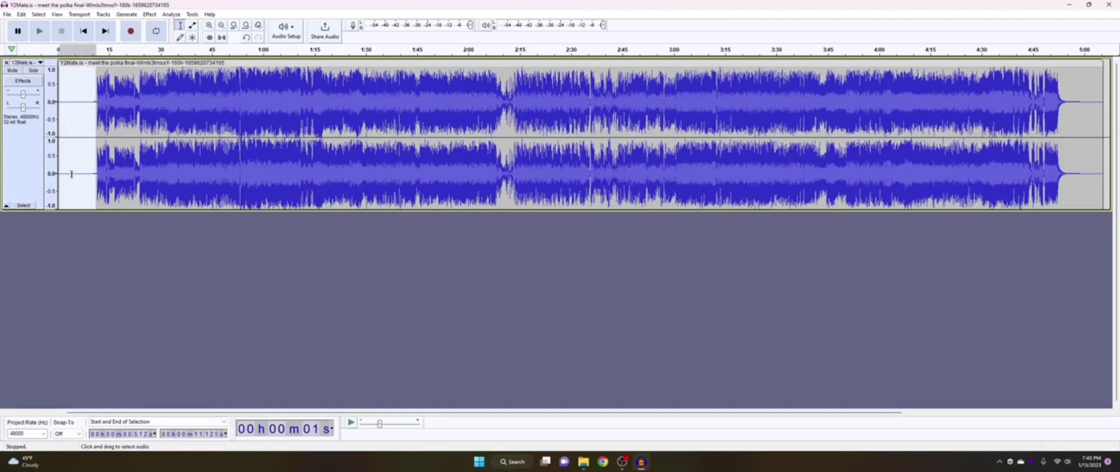
{"action": "key", "text": "Delete"}
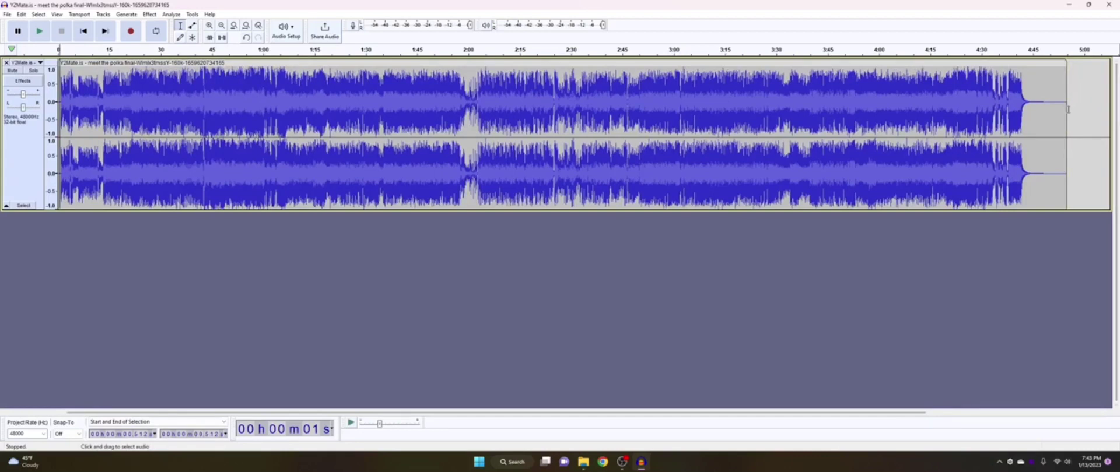
{"action": "left_click_drag", "start_coordinate": [1068, 109], "coordinate": [1034, 125]}
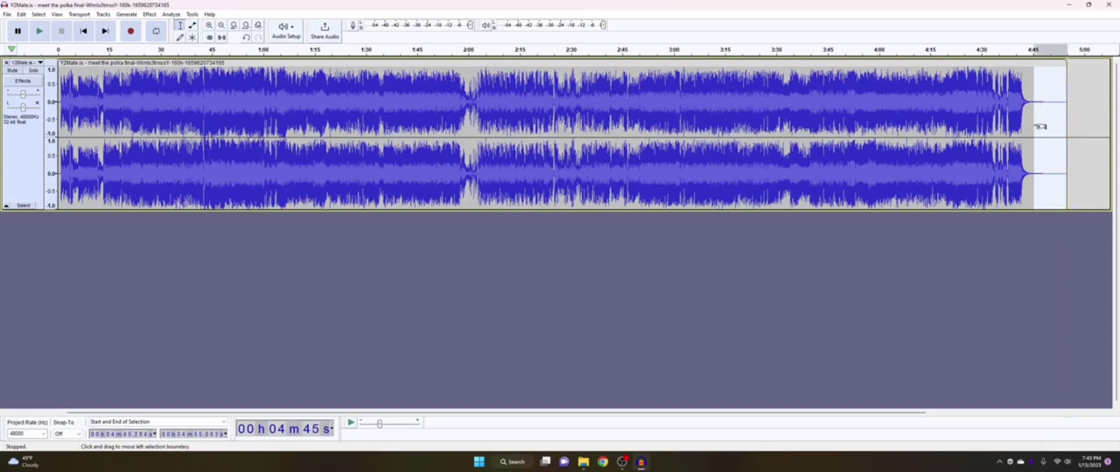
{"action": "key", "text": "Delete"}
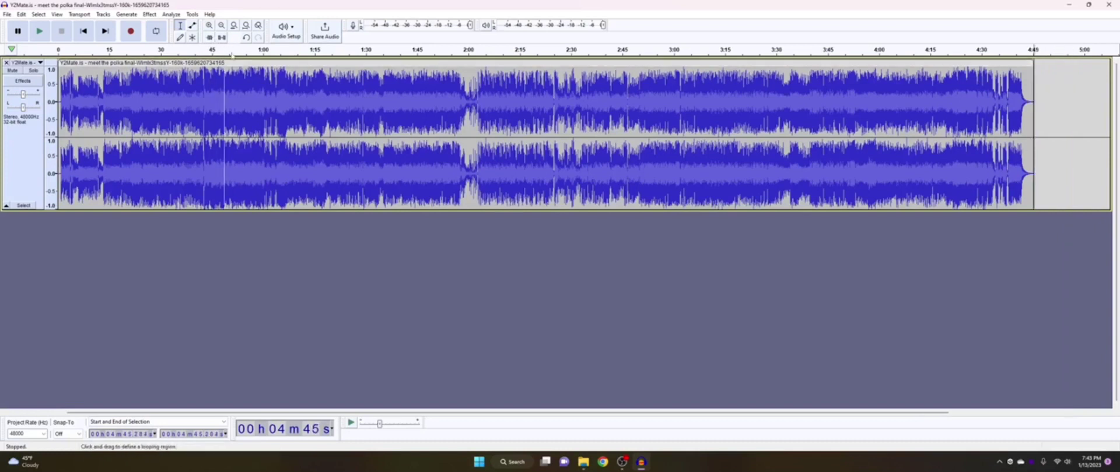
Select the whole trimmed clip and set the project rate to 44100 Hz.
{"action": "mouse_move", "coordinate": [260, 61]}
{"action": "left_mouse_down"}
{"action": "mouse_move", "coordinate": [296, 61]}
{"action": "mouse_move", "coordinate": [255, 63]}
{"action": "left_mouse_up"}
{"action": "left_click", "coordinate": [174, 242]}
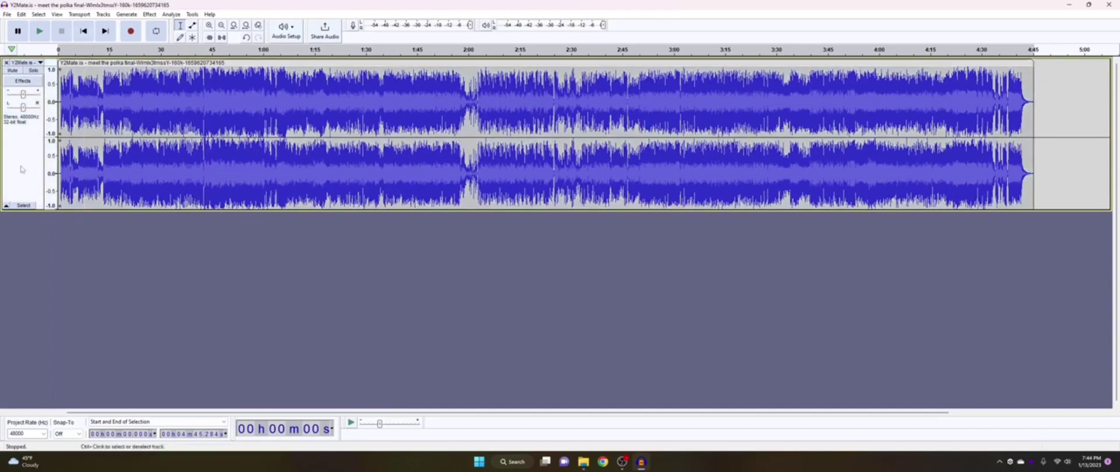
{"action": "left_click", "coordinate": [43, 434]}
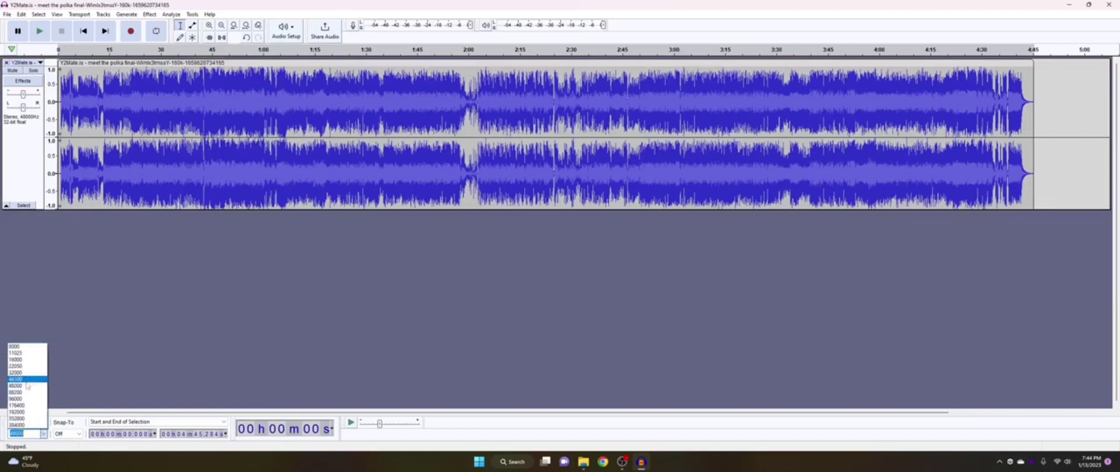
{"action": "left_click", "coordinate": [26, 380]}
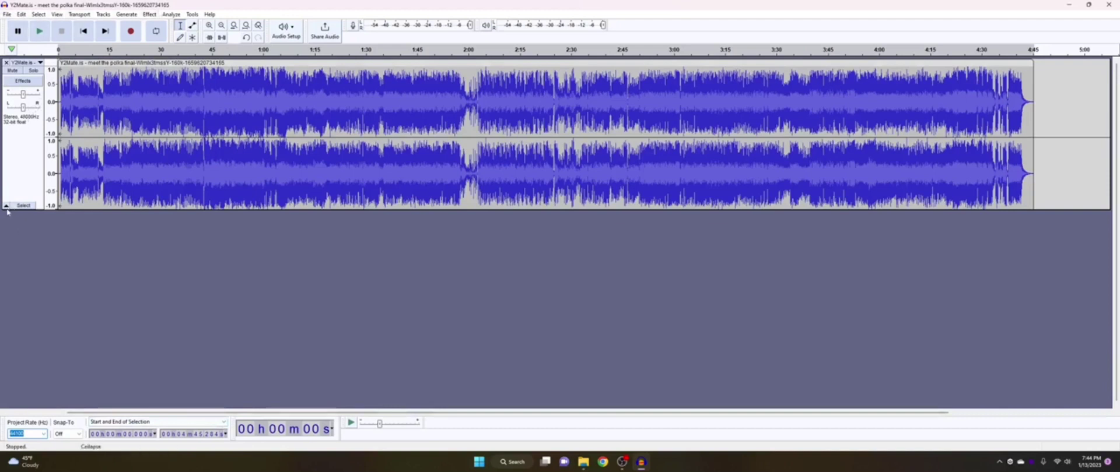
Start an MP3 export of the trimmed track with constant bit rate mode and 192 kbps quality.
{"action": "left_click", "coordinate": [6, 14]}
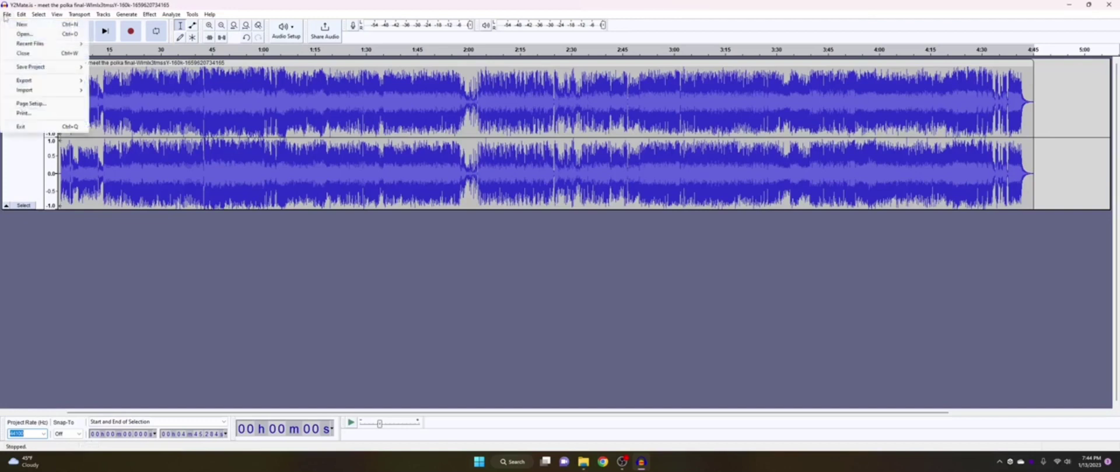
{"action": "mouse_move", "coordinate": [41, 80]}
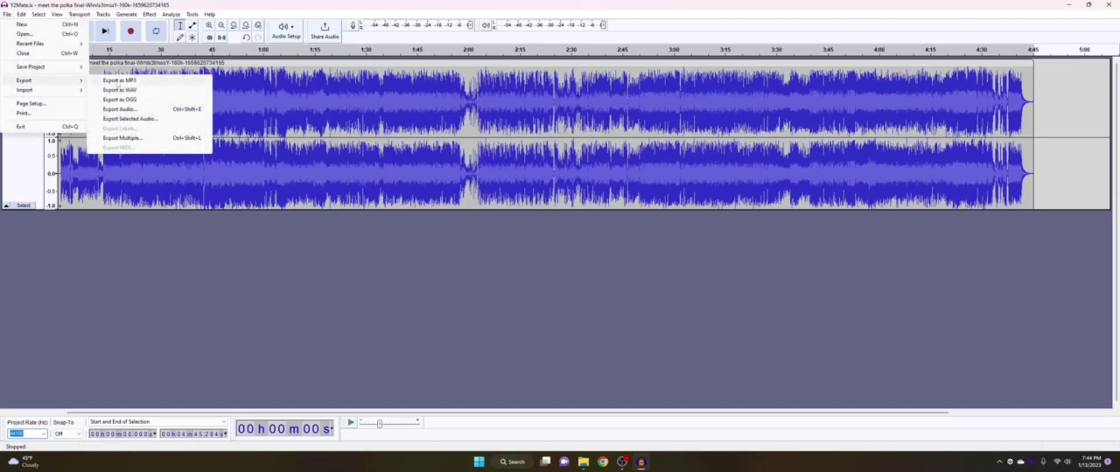
{"action": "left_click", "coordinate": [120, 80]}
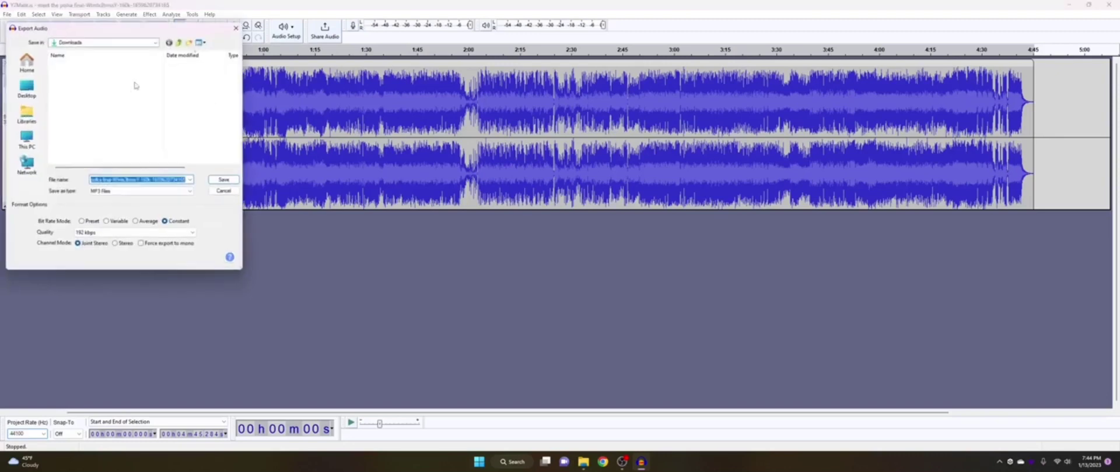
{"action": "left_click", "coordinate": [95, 225]}
{"action": "left_click", "coordinate": [167, 223]}
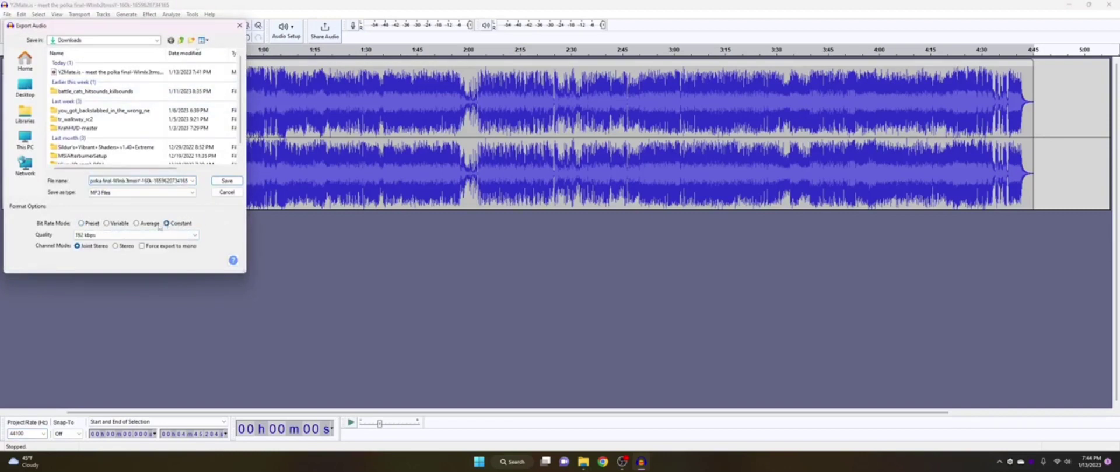
{"action": "left_click", "coordinate": [131, 236]}
{"action": "left_click", "coordinate": [131, 236]}
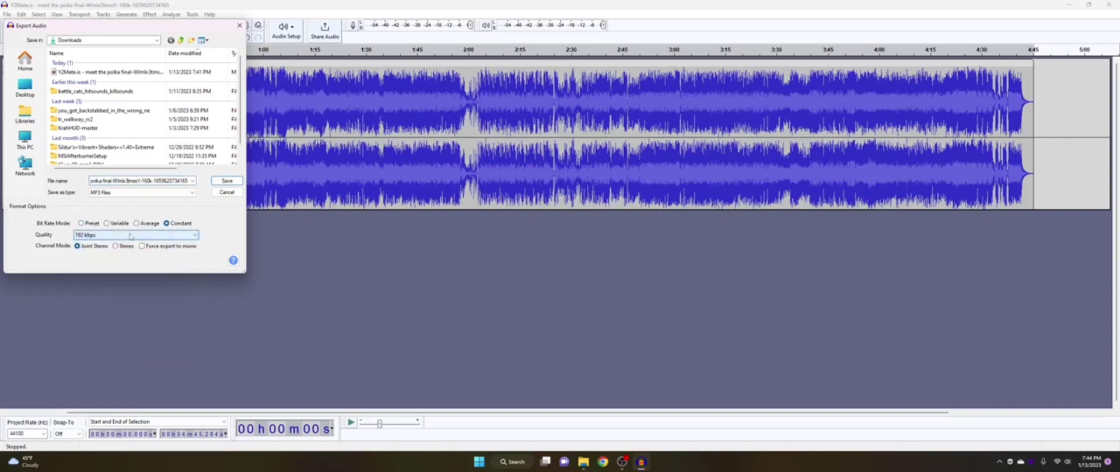
{"action": "left_click", "coordinate": [130, 235]}
{"action": "left_click", "coordinate": [130, 236]}
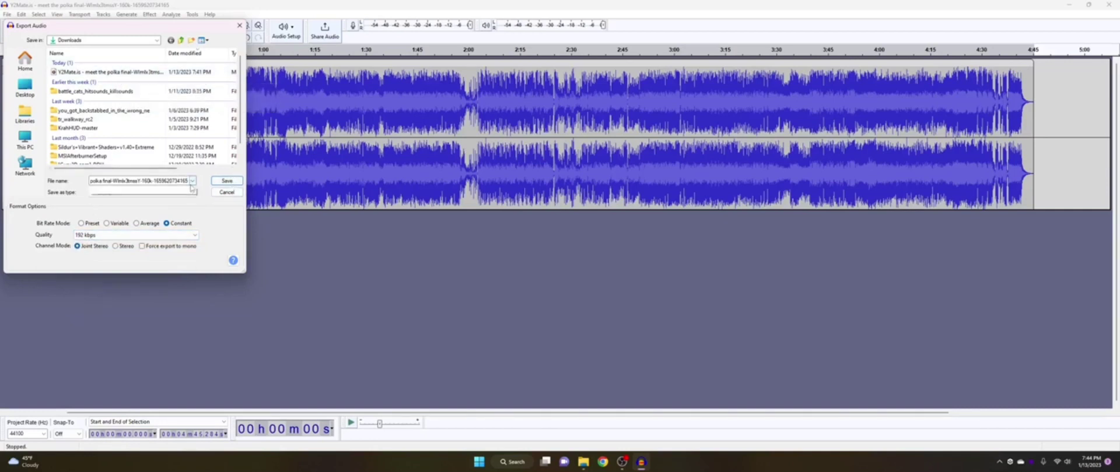
Name the exported MP3 gamestartup32 and save it to the Downloads folder.
{"action": "left_click", "coordinate": [192, 181]}
{"action": "left_click", "coordinate": [178, 182]}
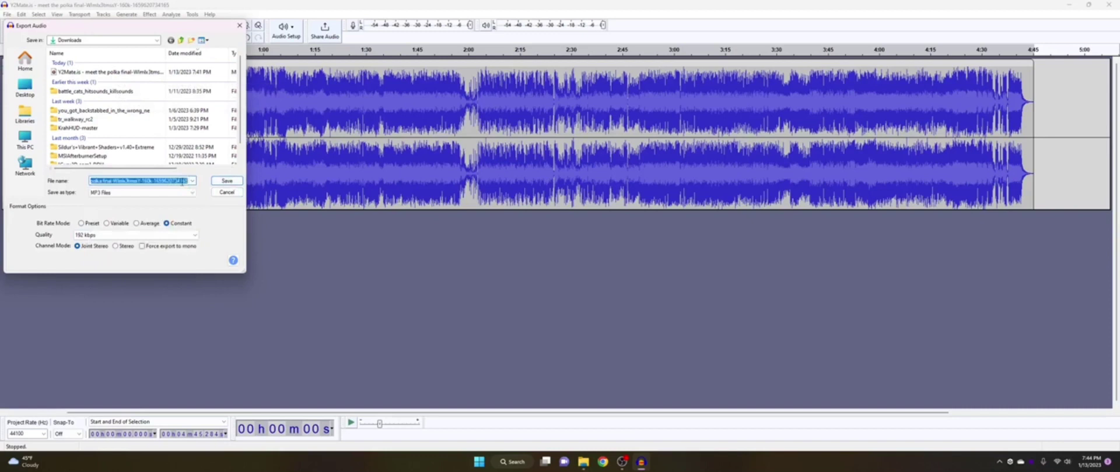
{"action": "type", "text": "gd"}
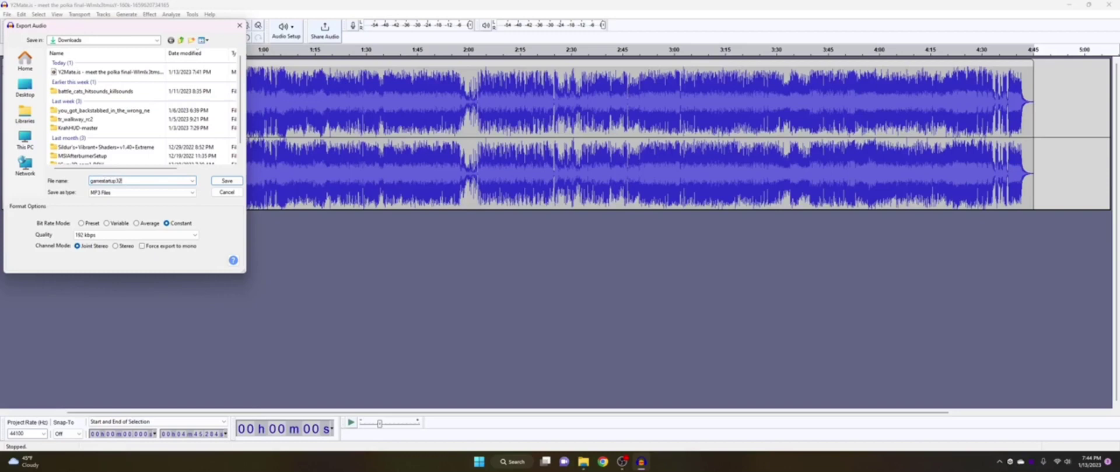
{"action": "type", "text": "mestartup32"}
{"action": "key", "text": "Return"}
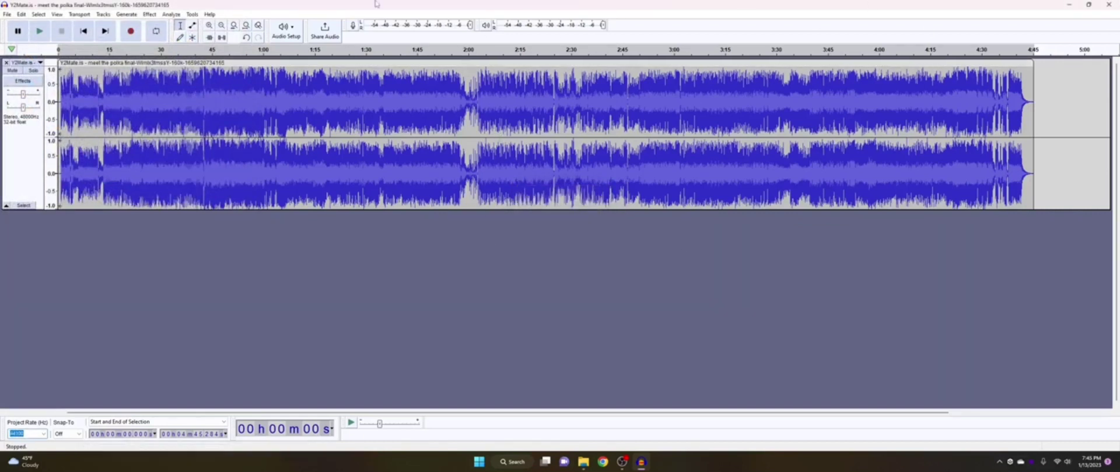
Close Audacity without saving the project and briefly play the exported gamestartup32 file from Downloads.
{"action": "left_click", "coordinate": [1108, 4]}
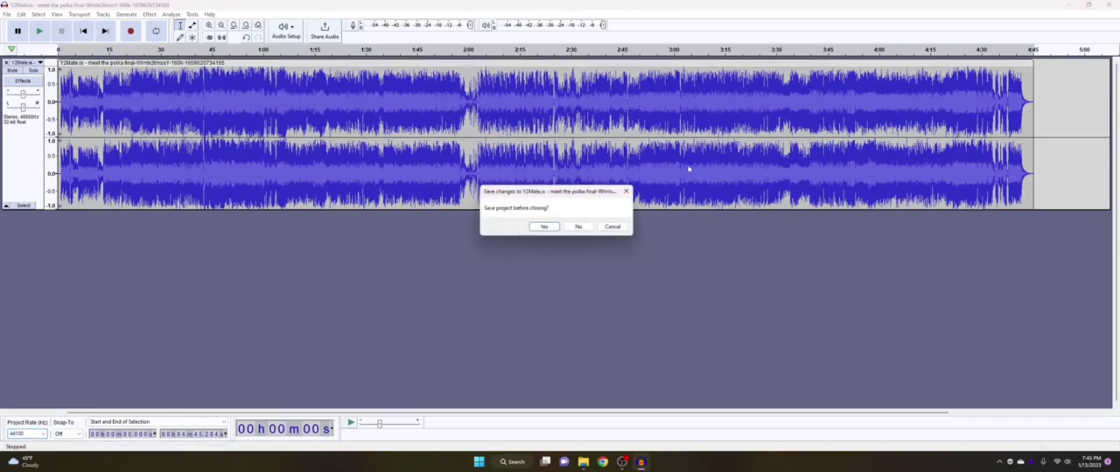
{"action": "left_click", "coordinate": [578, 226]}
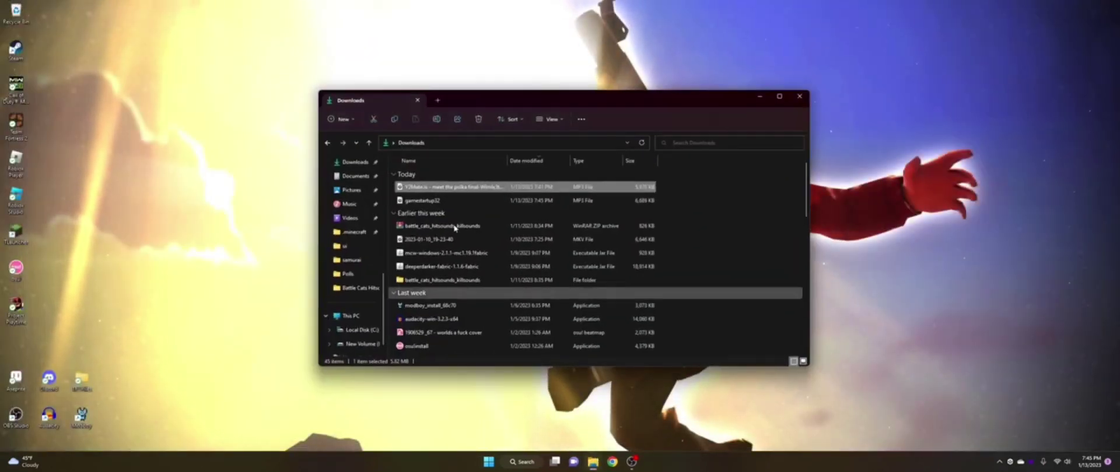
{"action": "double_click", "coordinate": [741, 100]}
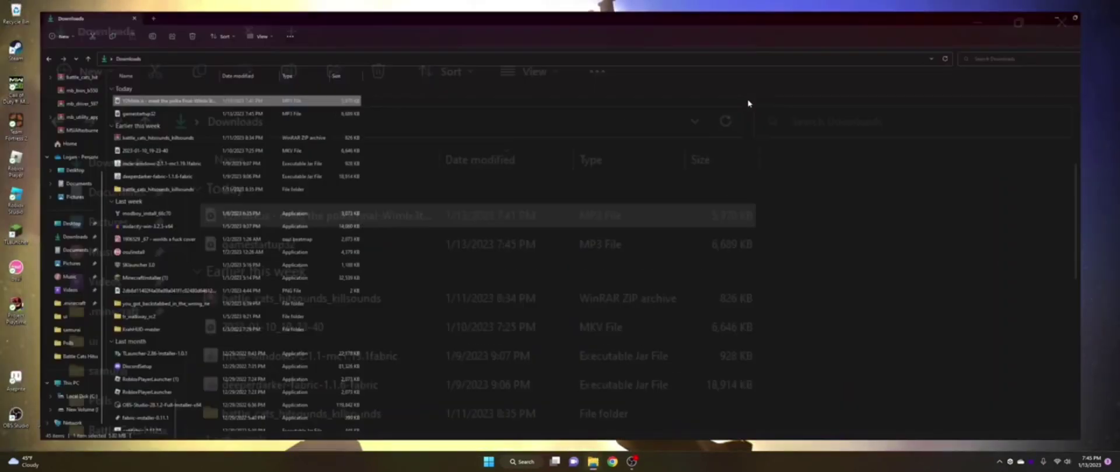
{"action": "double_click", "coordinate": [121, 112]}
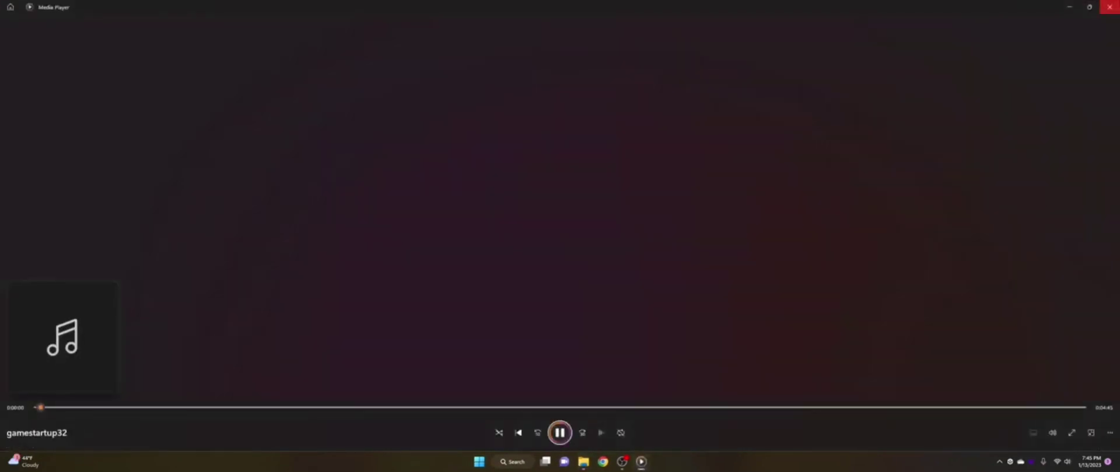
{"action": "key", "text": "alt+F4"}
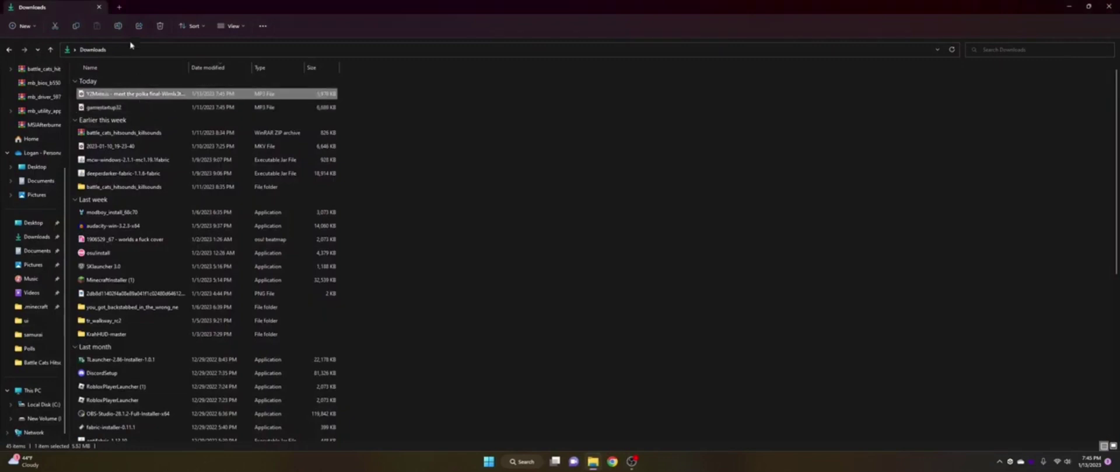
Delete the original "meet the polka final" MP3 from Downloads and move gamestartup32 into the menumusic sound's ui folder.
{"action": "left_click", "coordinate": [160, 26]}
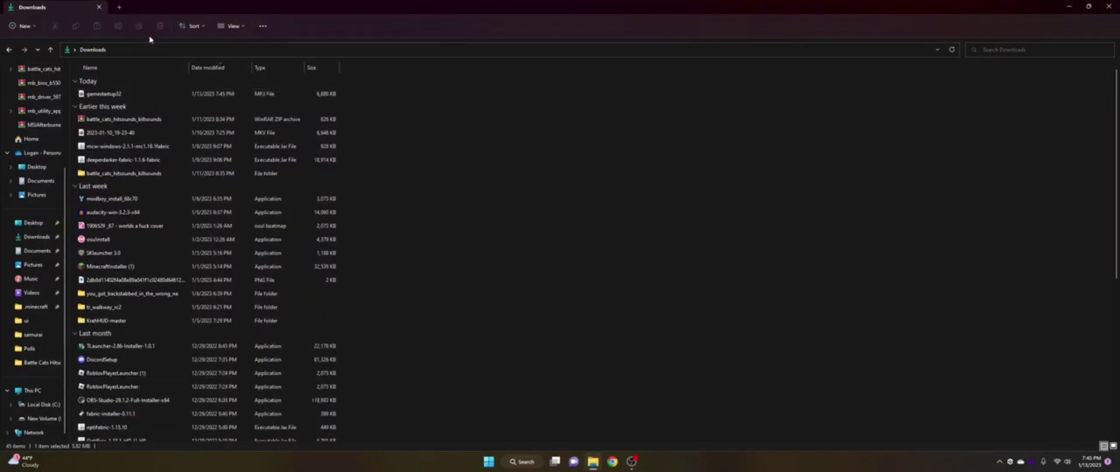
{"action": "left_click", "coordinate": [211, 93]}
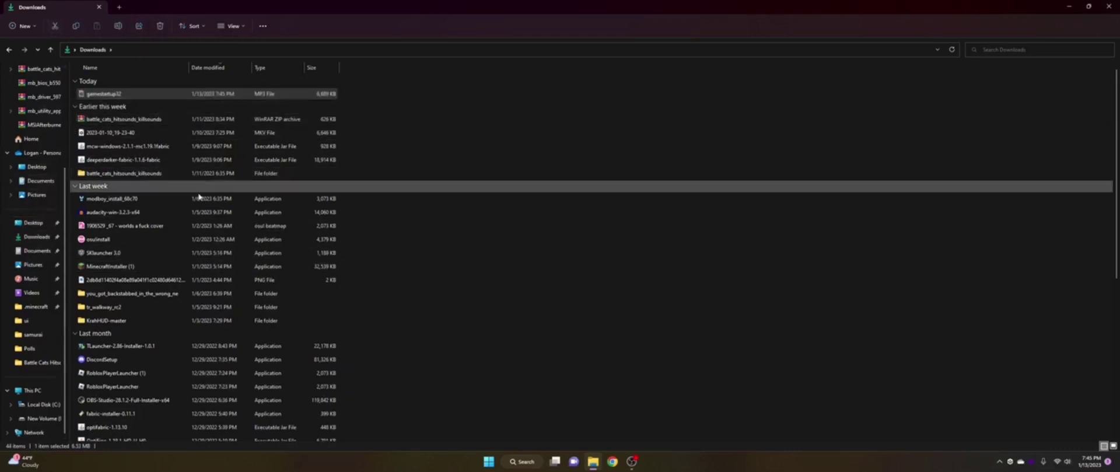
{"action": "left_click", "coordinate": [39, 323]}
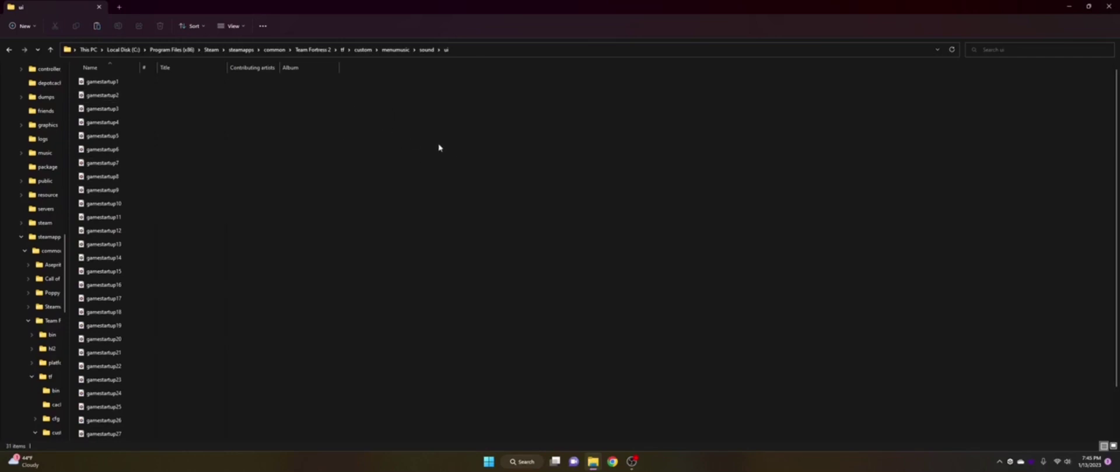
{"action": "scroll", "coordinate": [333, 194], "scroll_direction": "down", "scroll_amount": 1}
{"action": "right_click", "coordinate": [426, 175]}
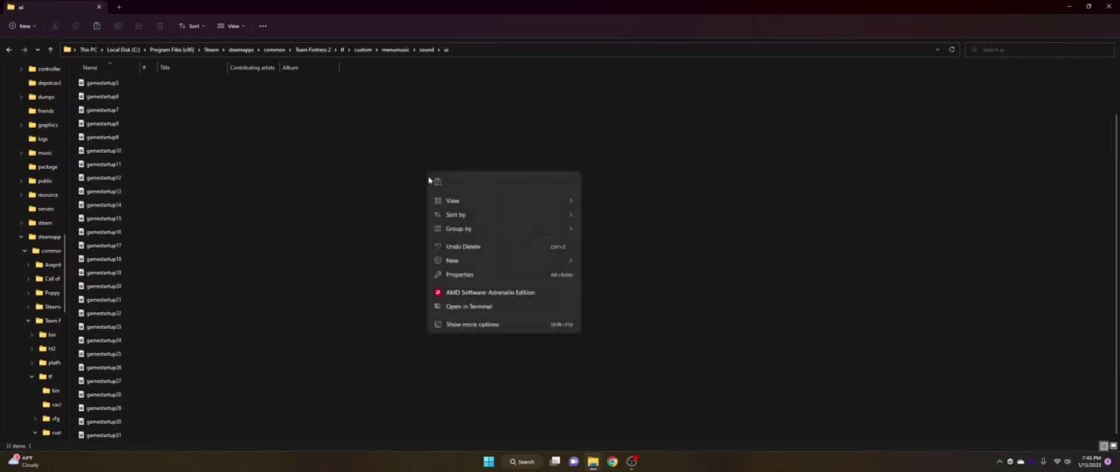
{"action": "left_click", "coordinate": [434, 180]}
{"action": "left_click", "coordinate": [434, 180]}
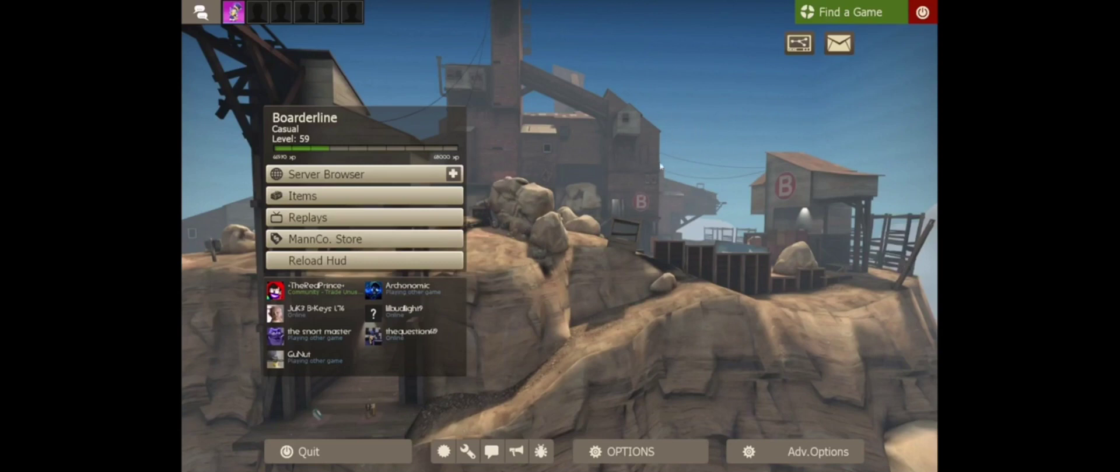
{"action": "left_click", "coordinate": [922, 11]}
{"action": "left_click", "coordinate": [540, 267]}
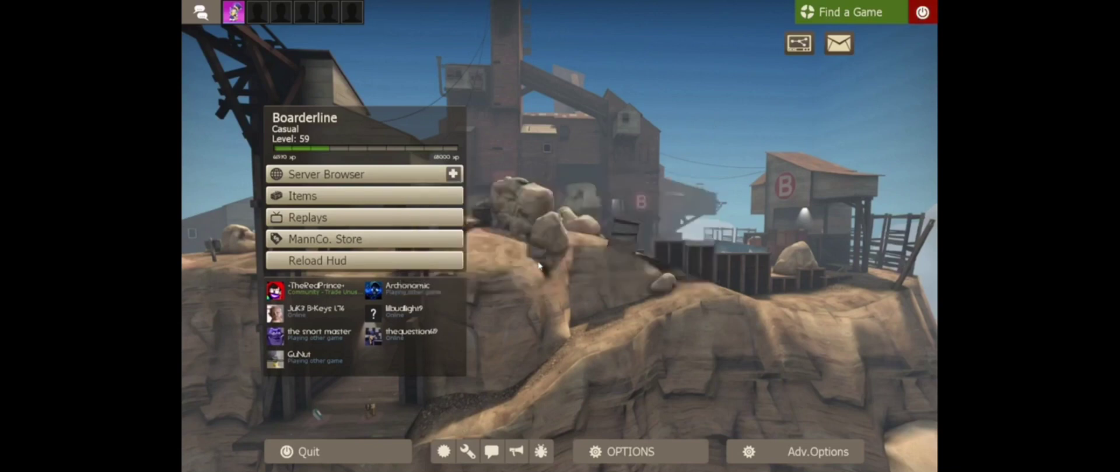